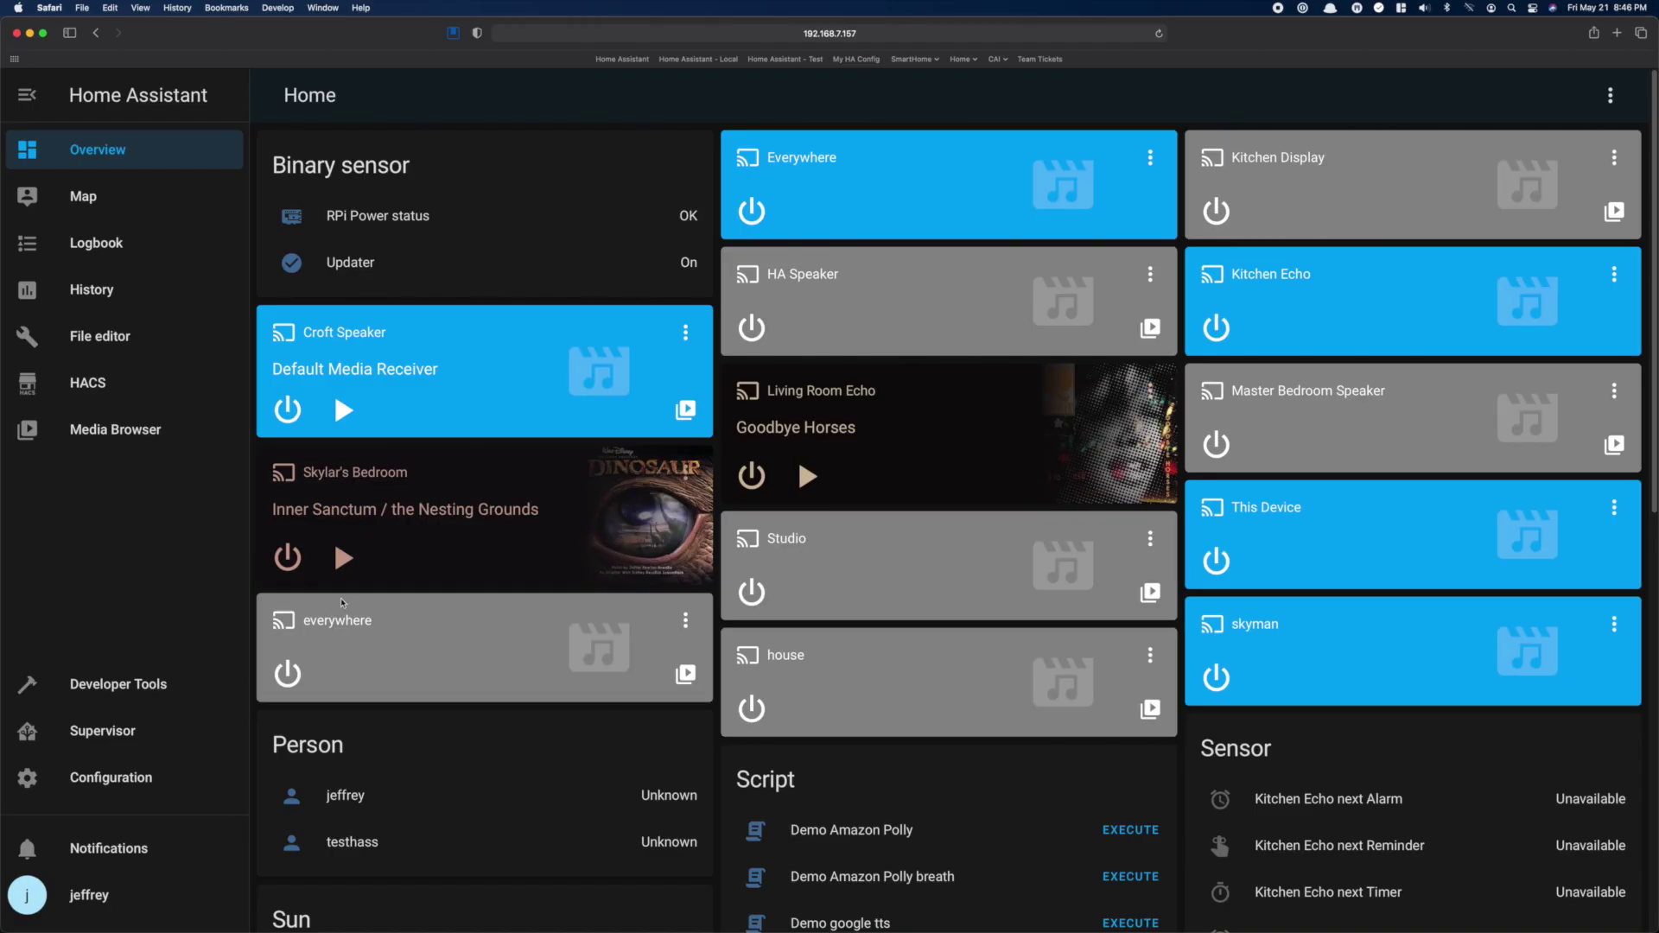
Open configuration.yaml for editing, check the google_translate platform entry under tts, and save the file
click(115, 339)
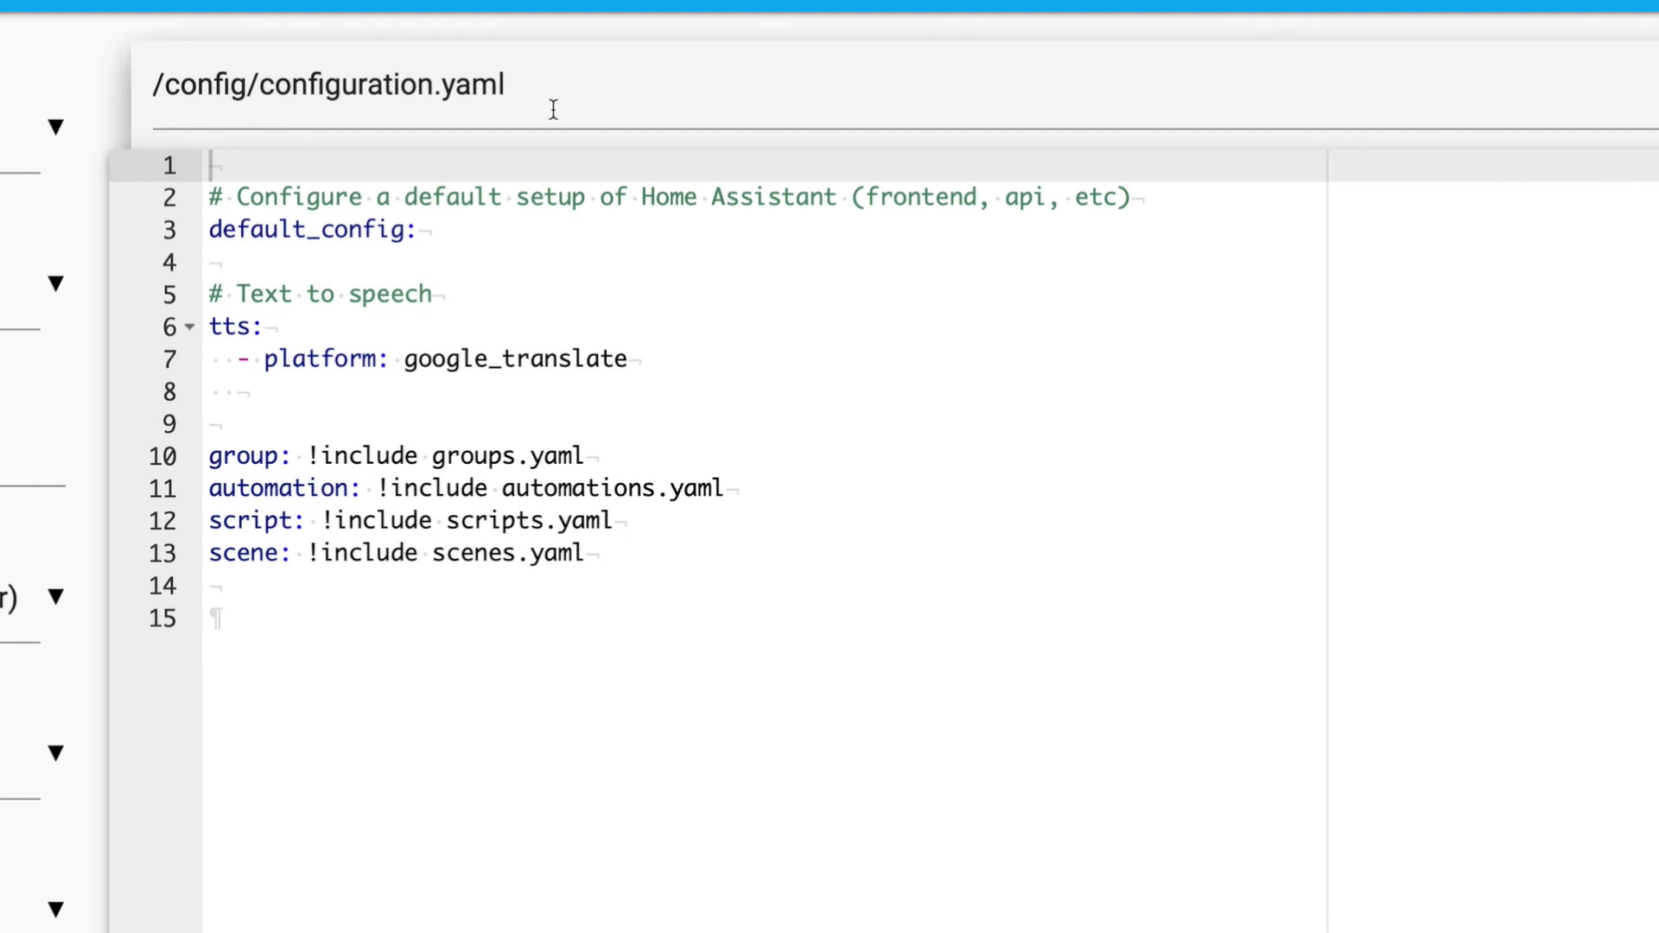
click(660, 366)
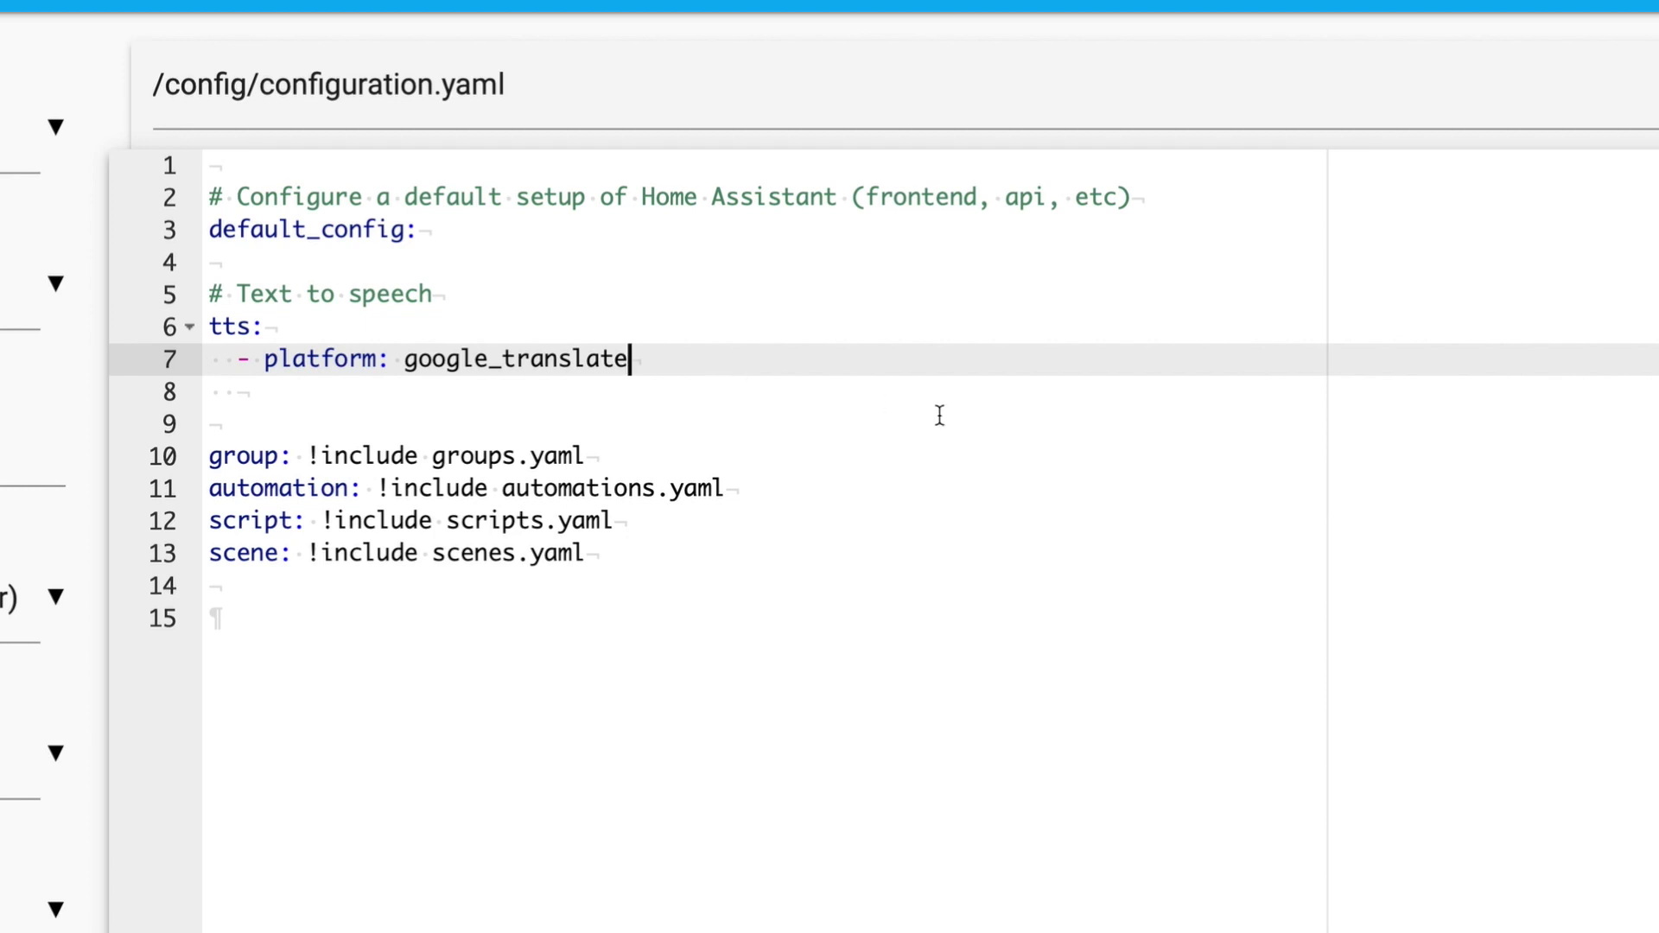
key(ctrl+End)
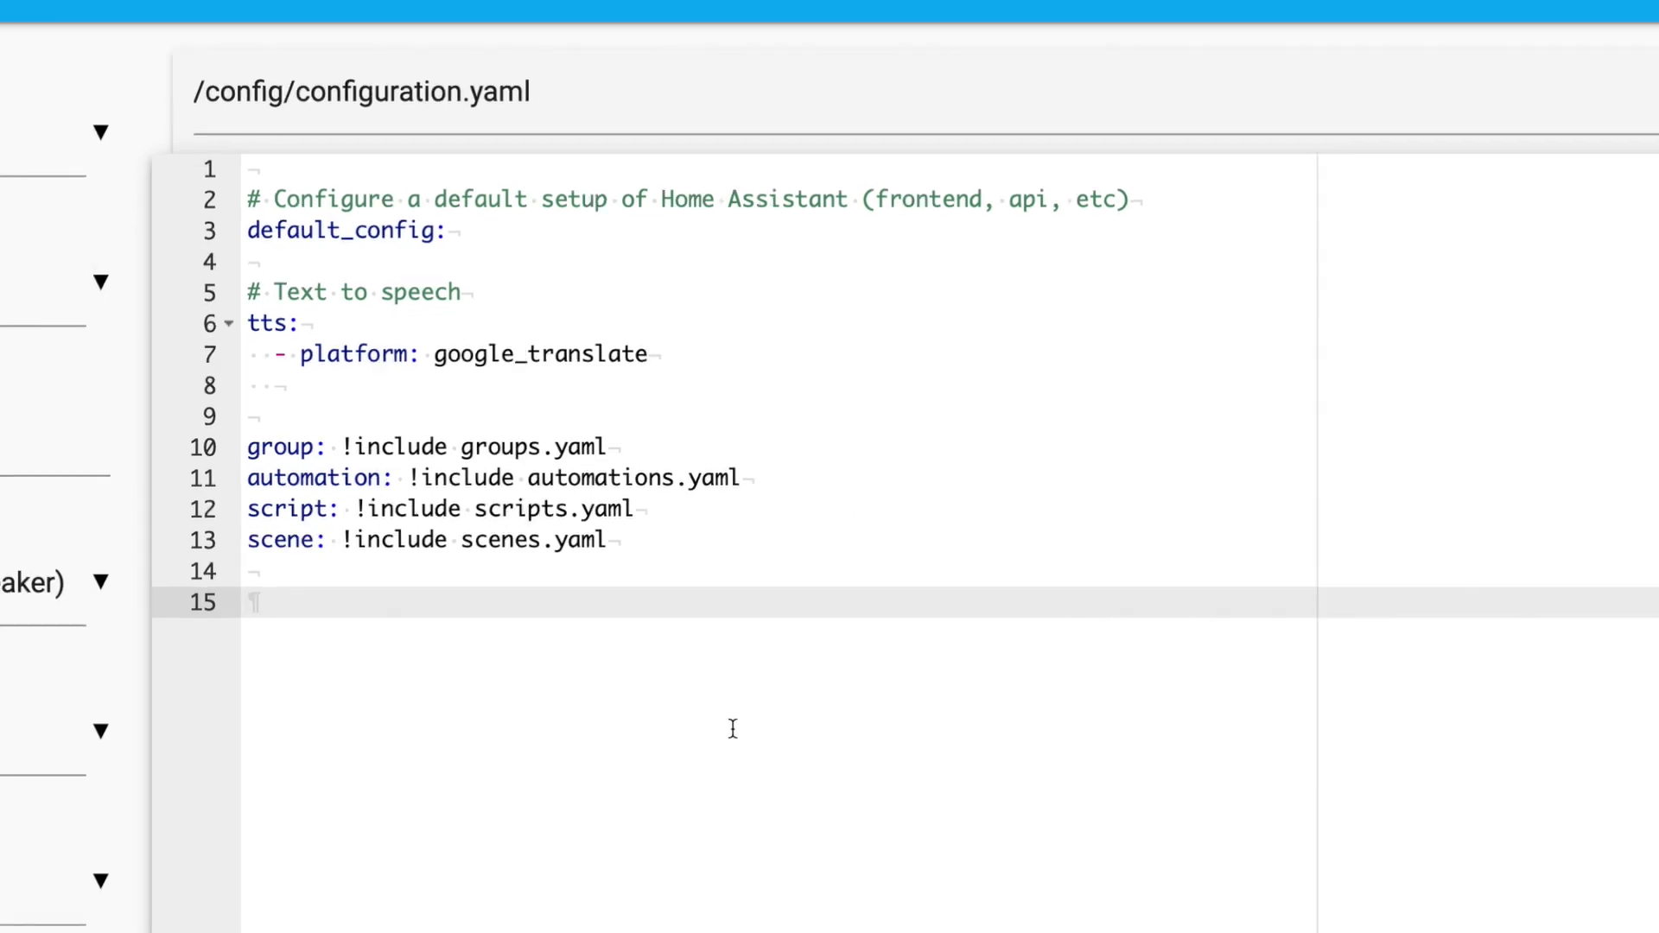
key(super+s)
Open the Demo google tts script from the script configuration and run it
click(130, 822)
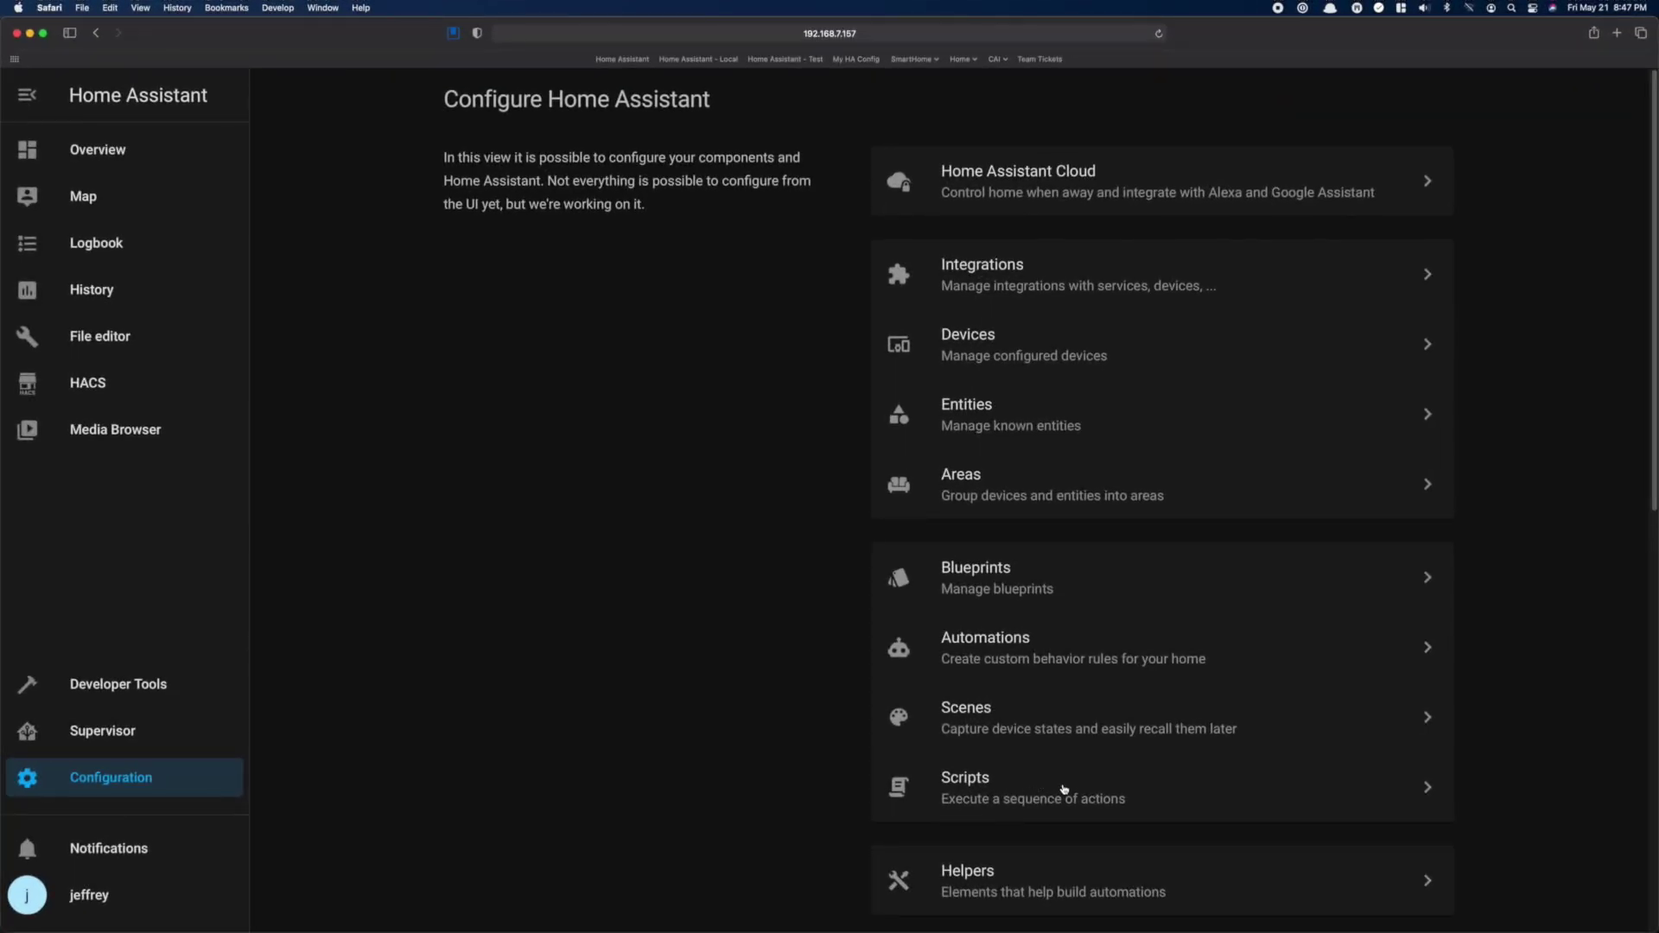
click(1060, 773)
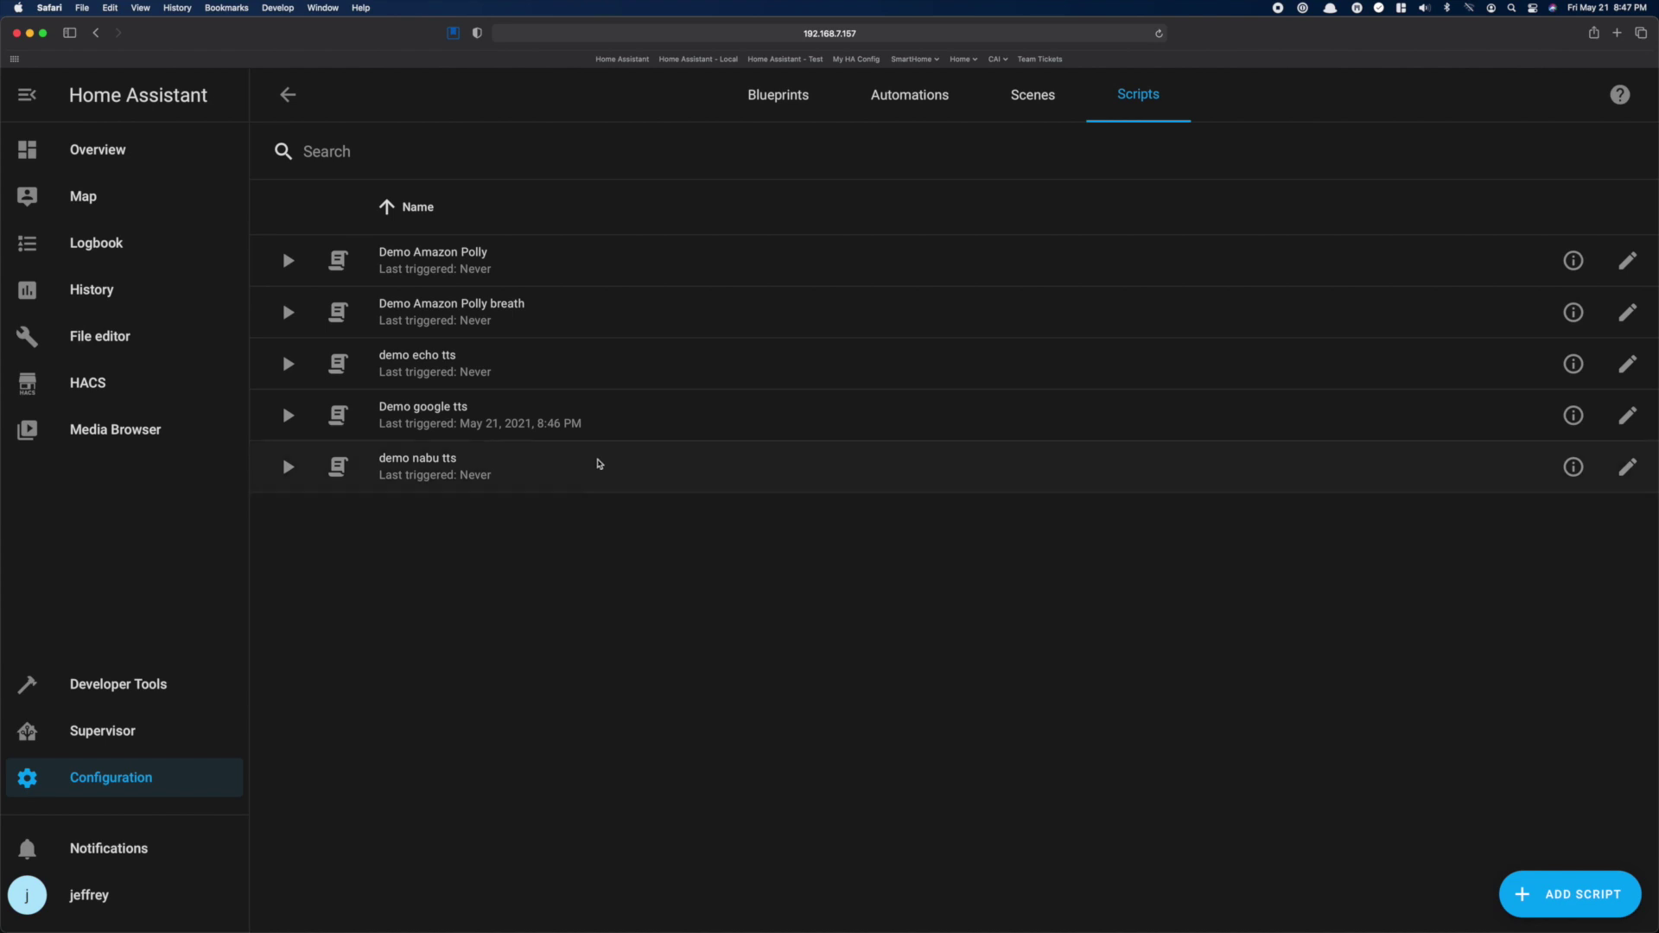
click(1624, 416)
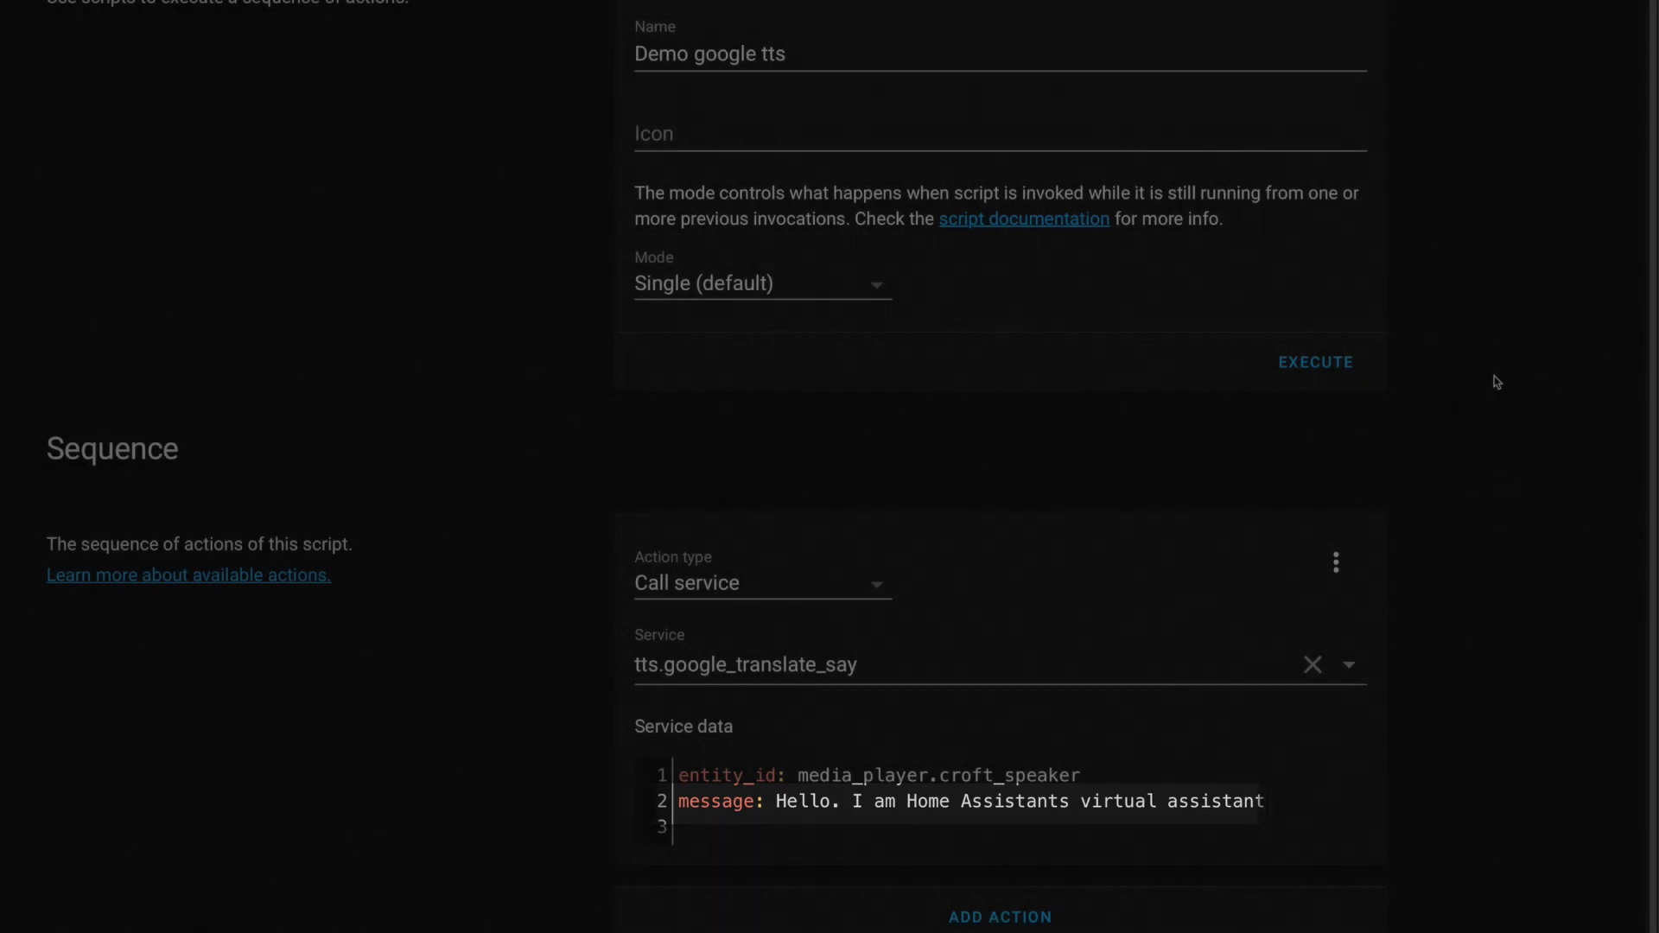
click(1327, 363)
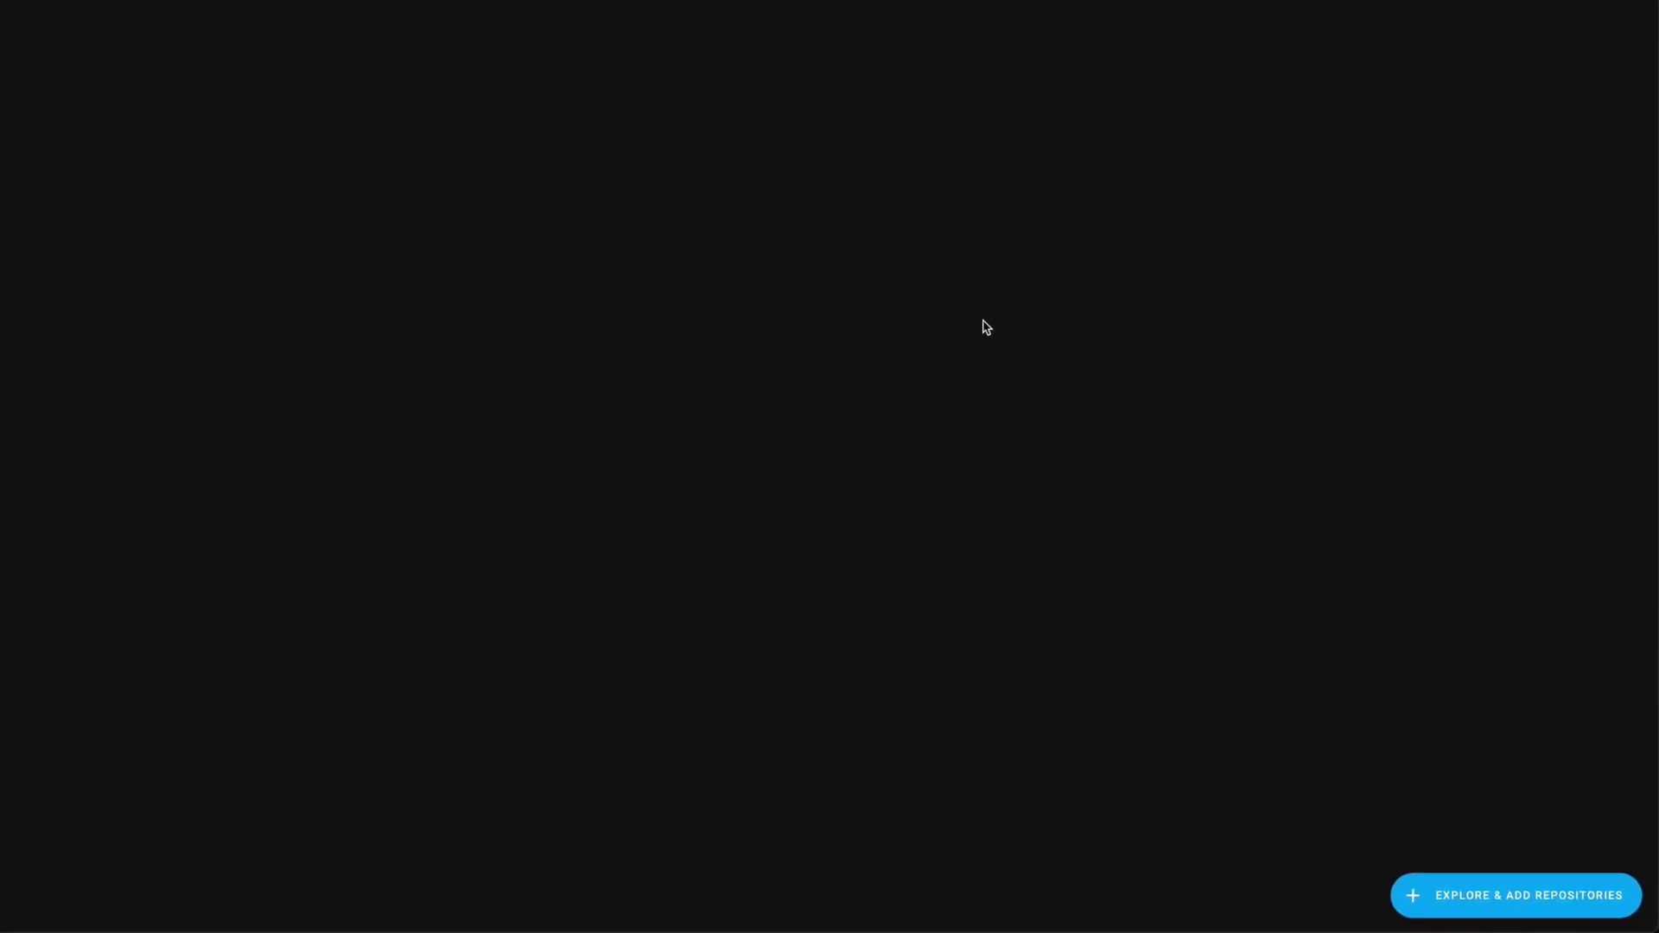
Find the Alexa Media Player integration by searching HACS for "alexa" and install its repository
click(1537, 897)
text(alexa)
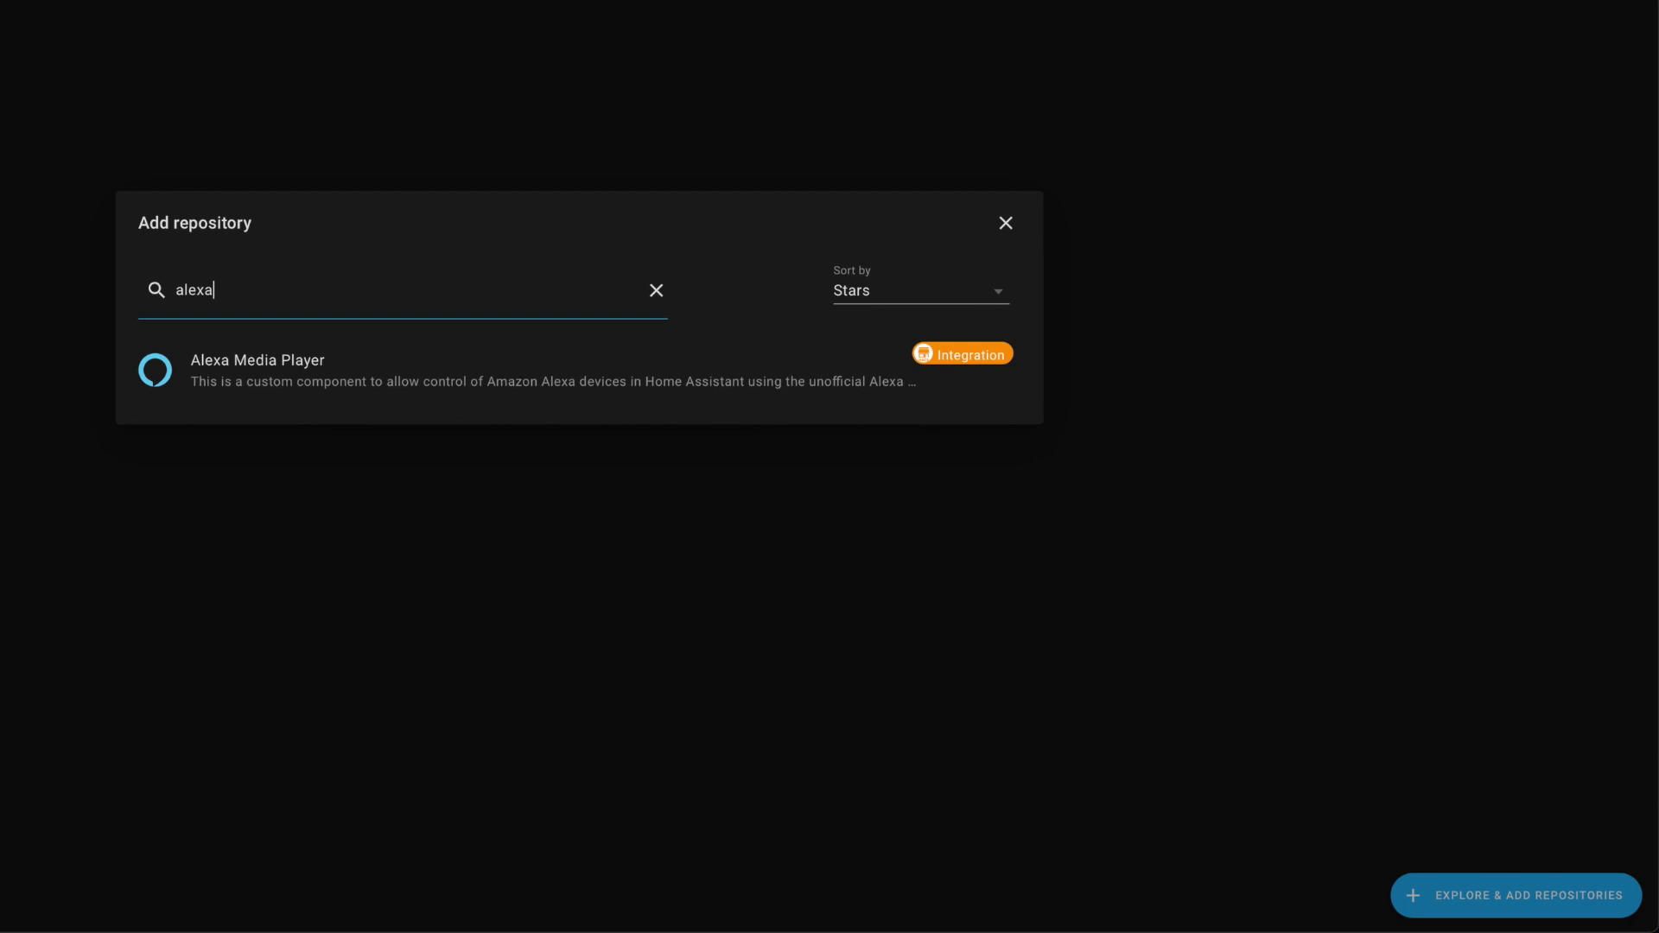
click(274, 381)
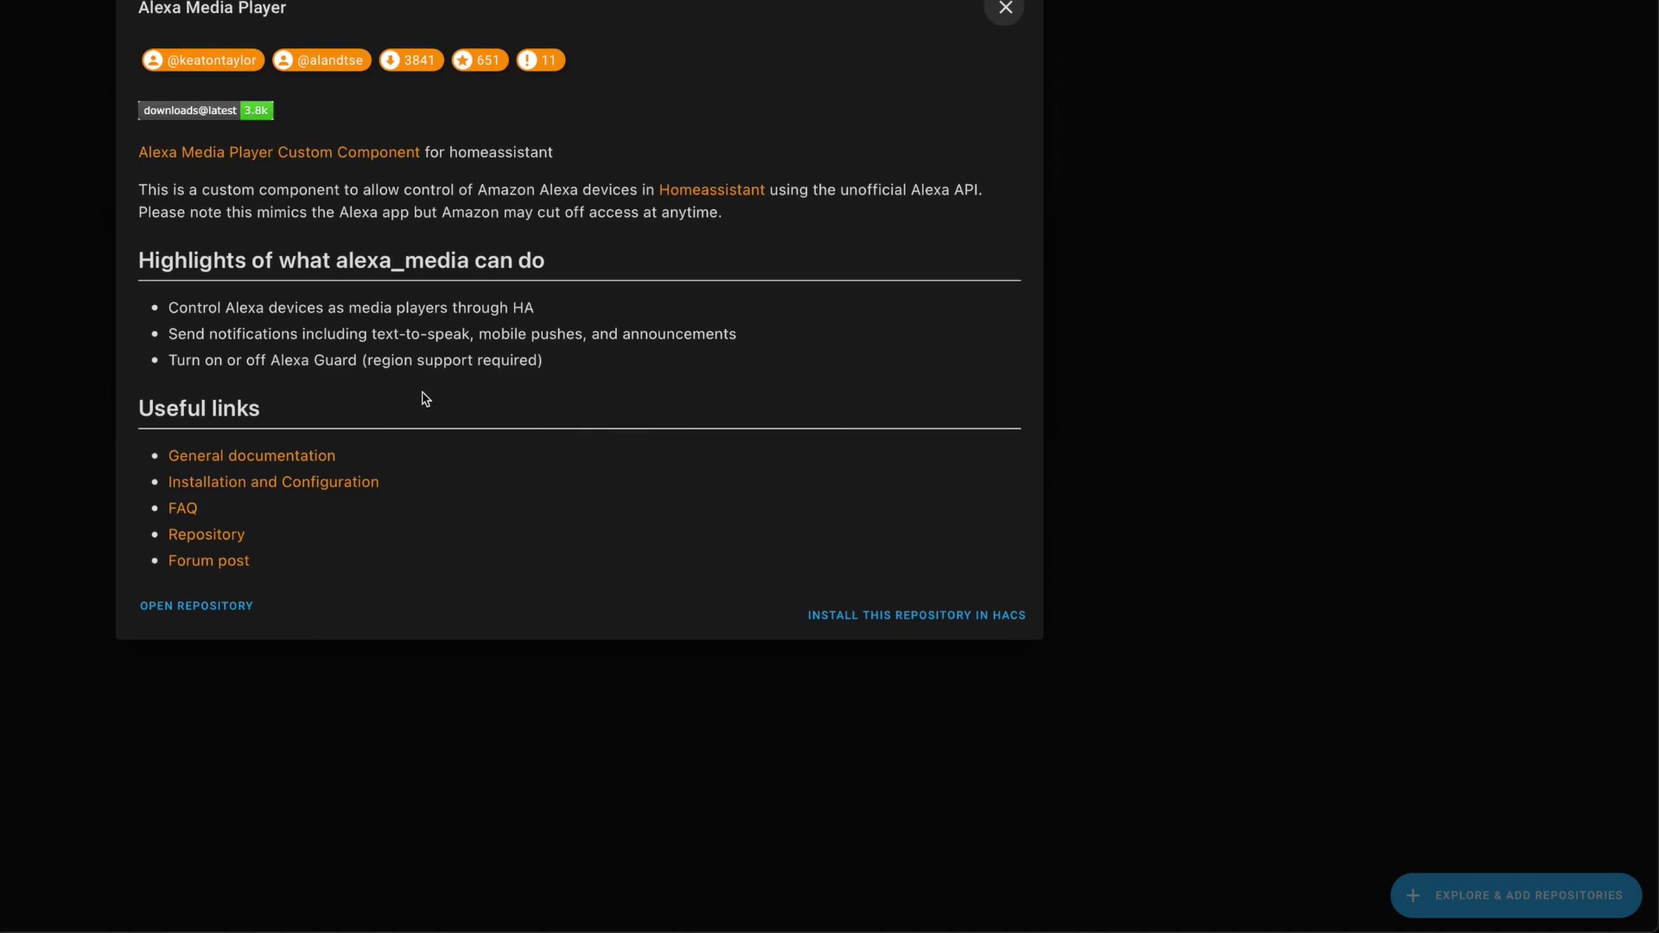
click(878, 624)
click(948, 449)
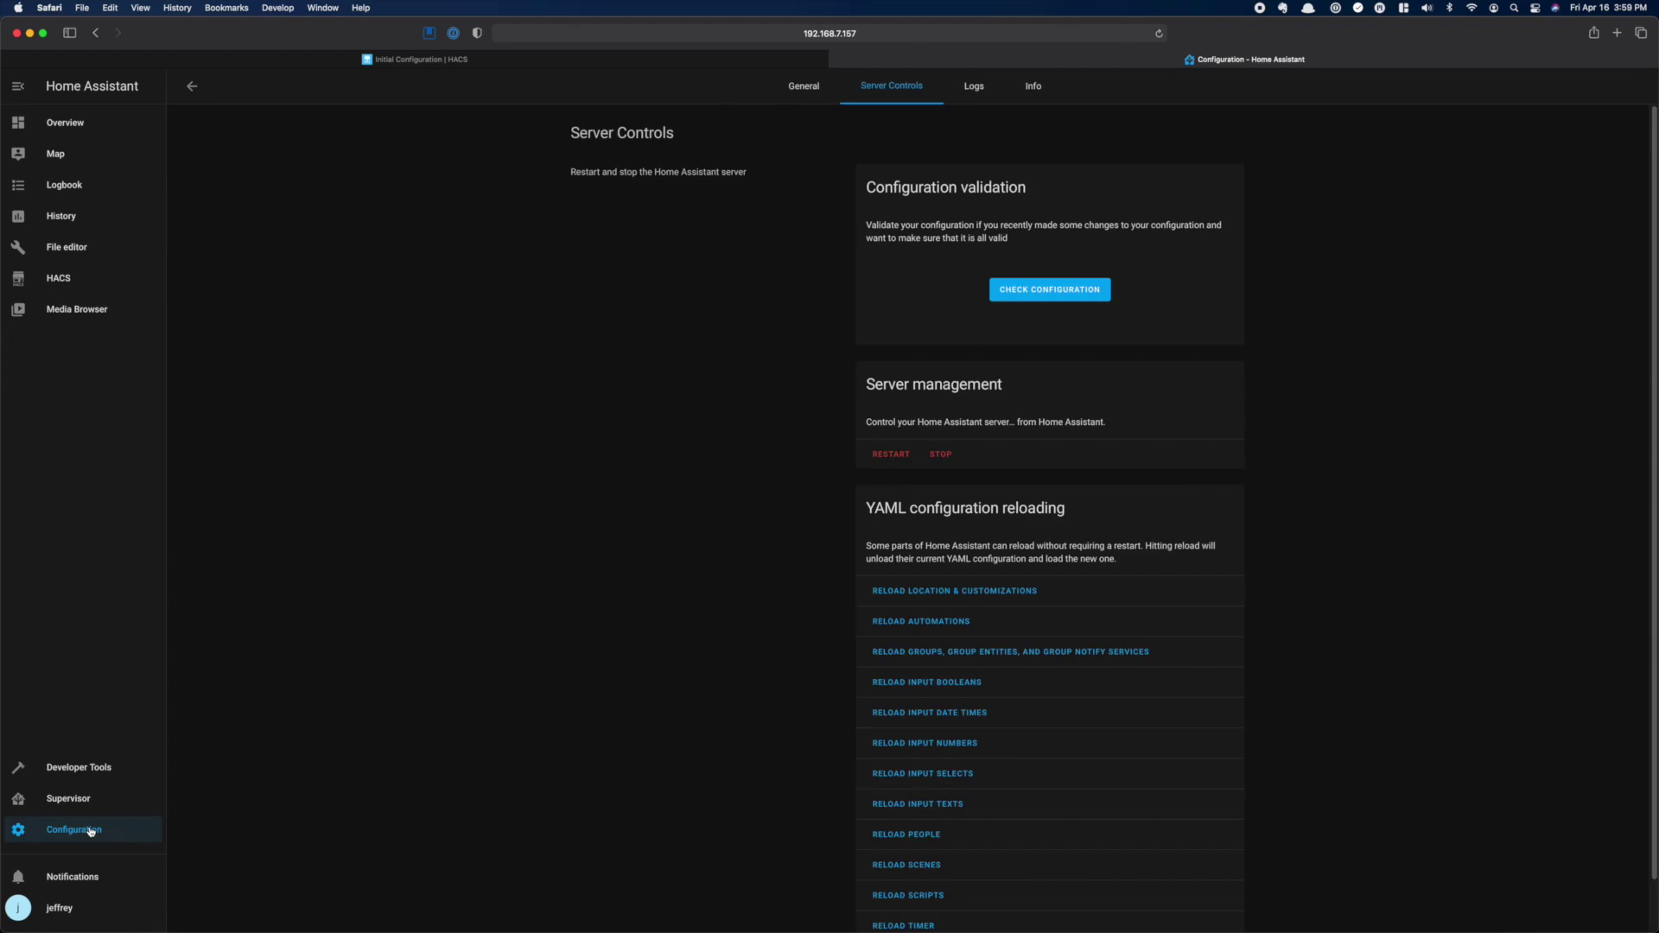
Set up a new Alexa Media Player integration and sign in to the Amazon account on the external website
click(114, 821)
click(947, 220)
click(1586, 906)
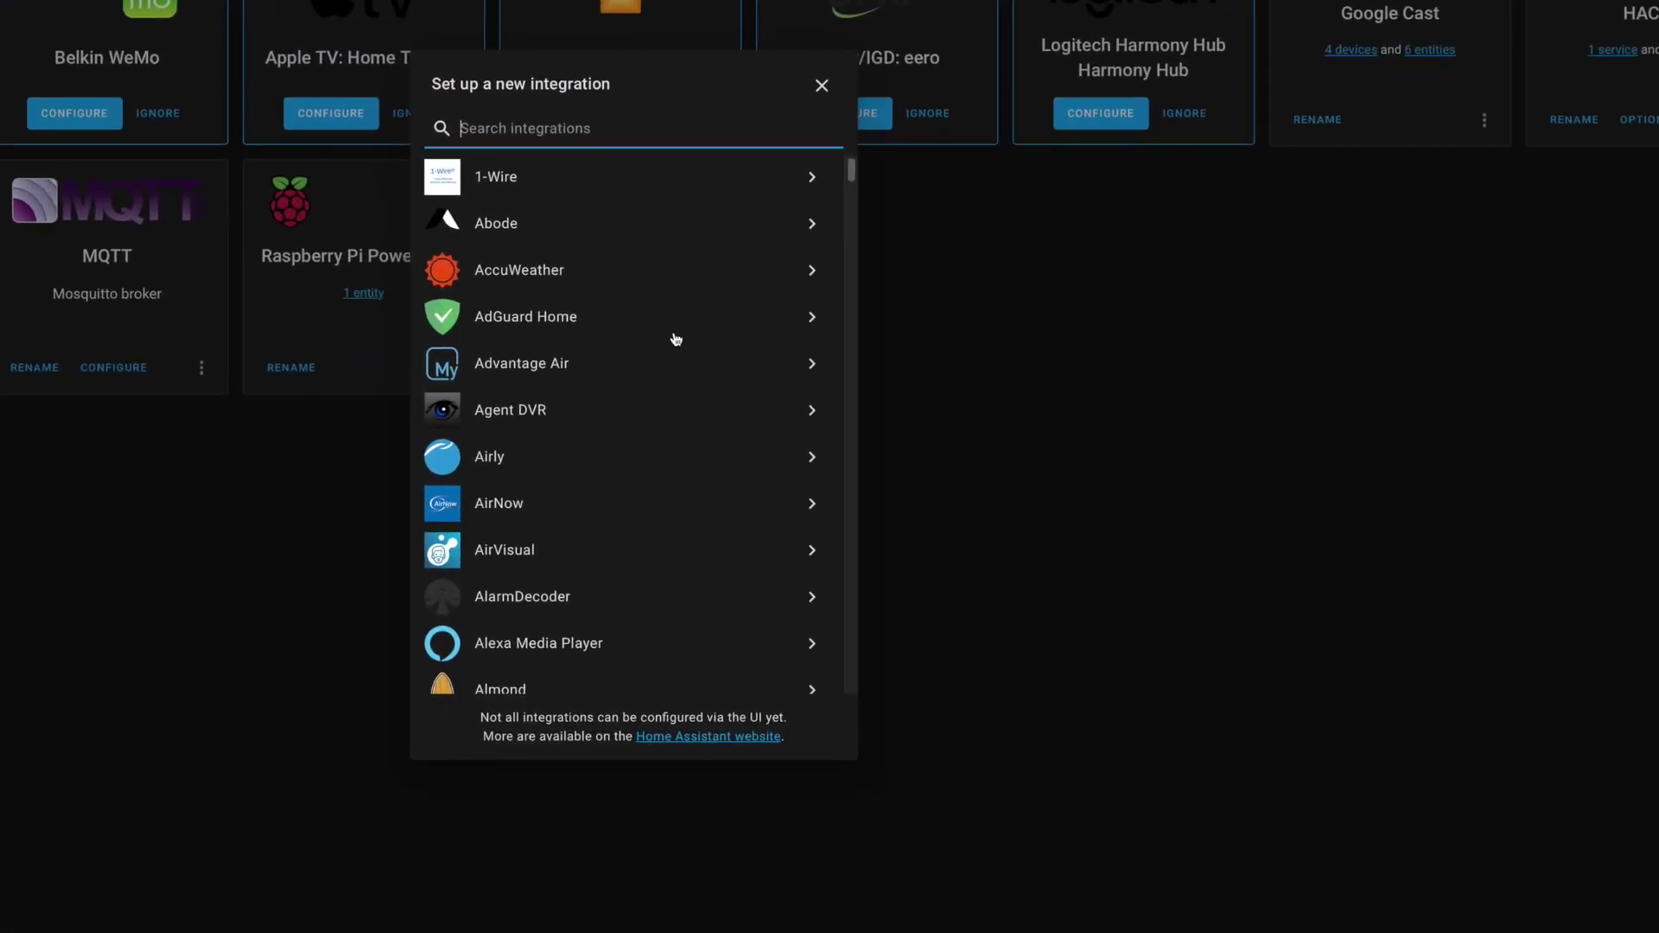
click(546, 654)
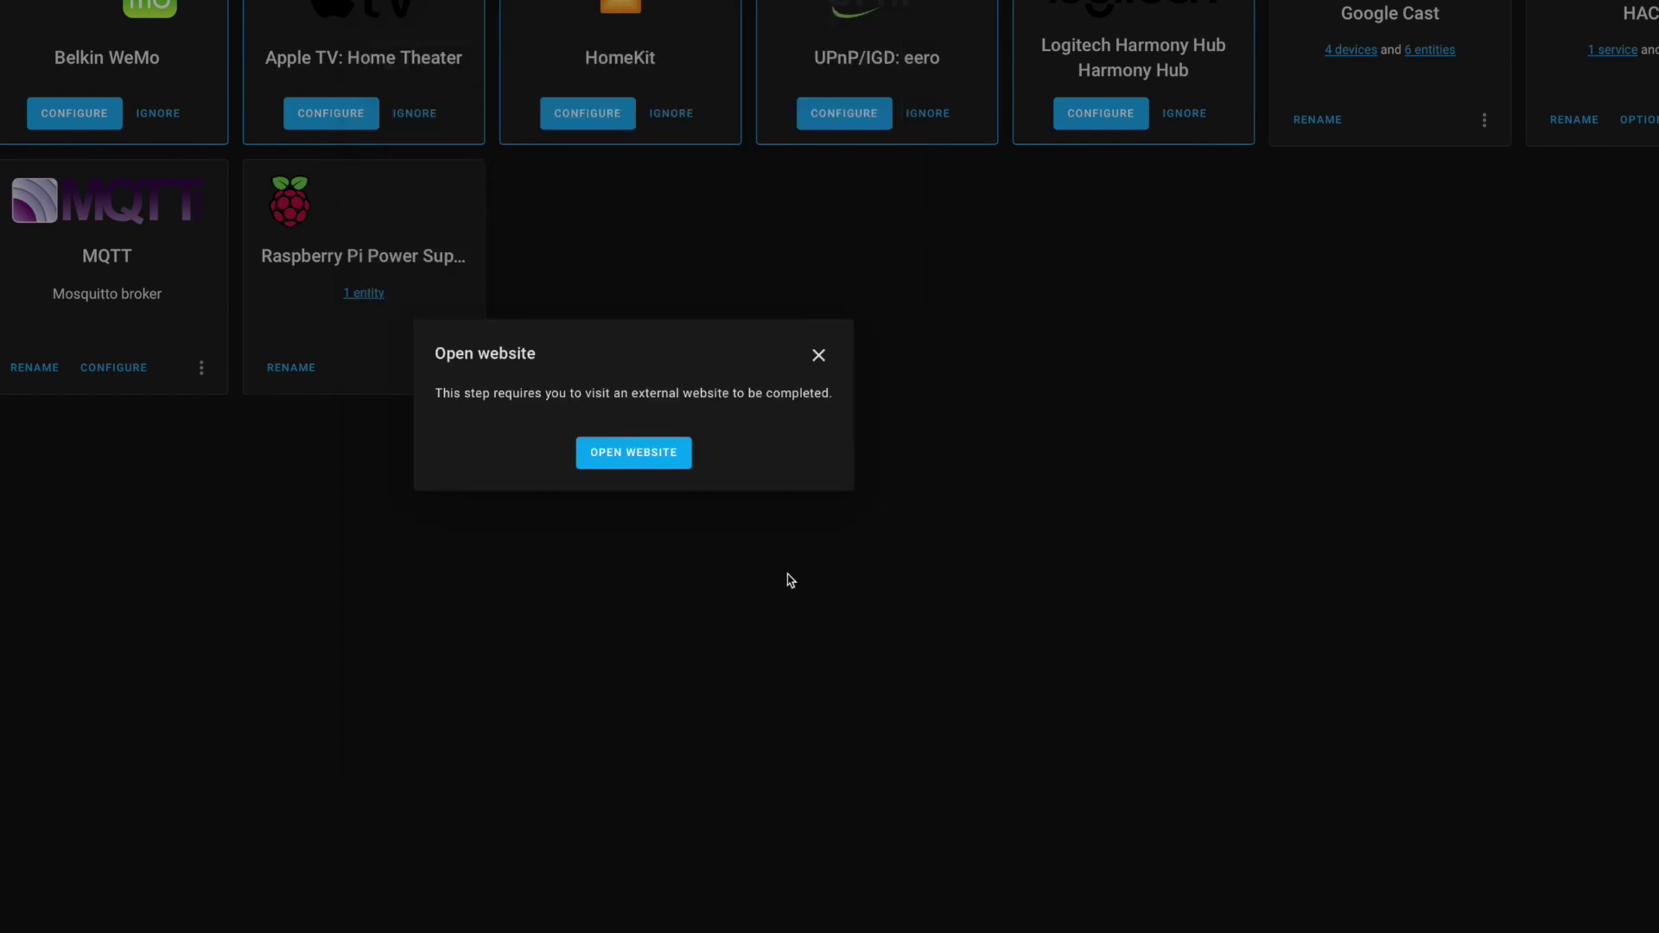
click(645, 457)
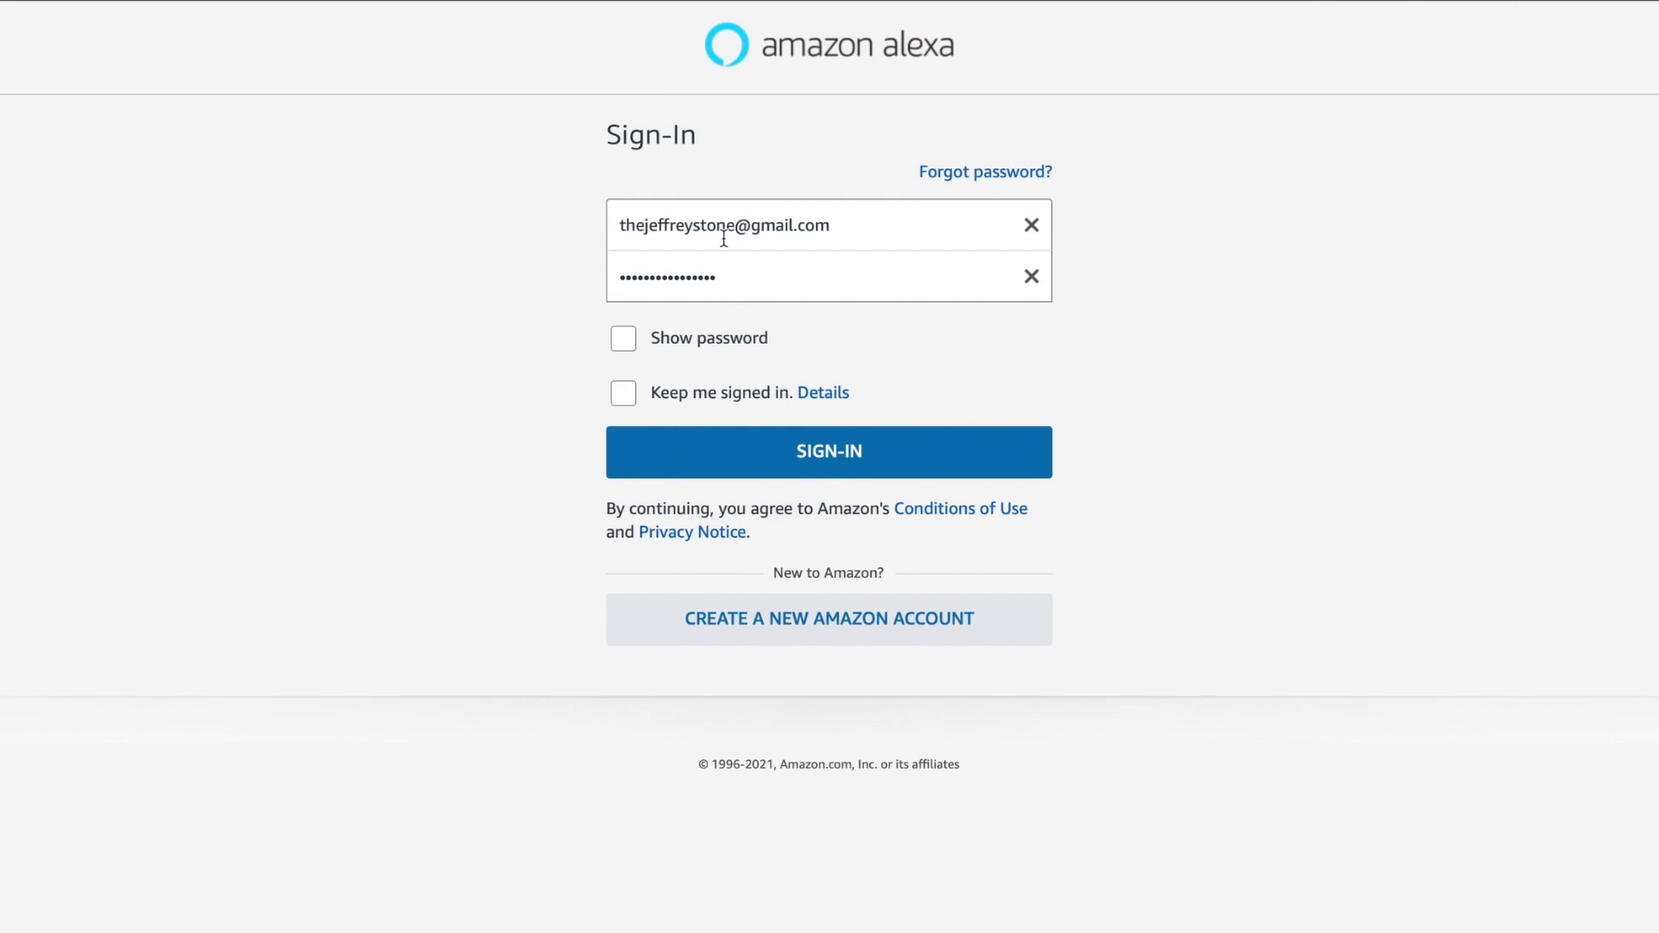
click(897, 451)
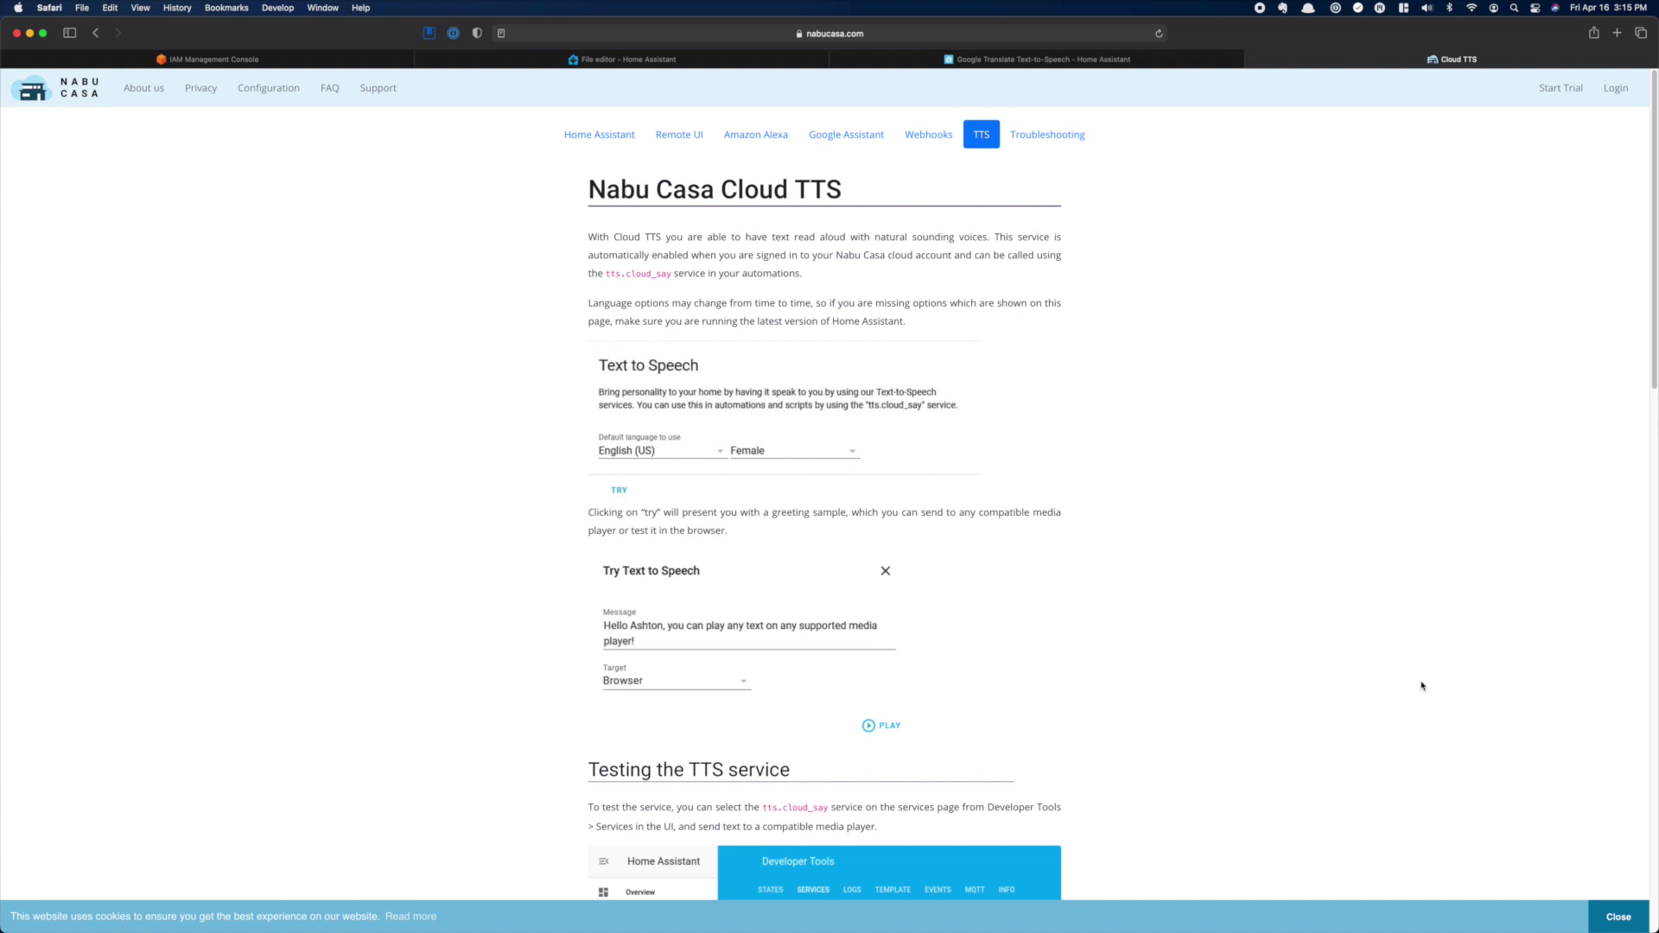
Read the Nabu Casa Cloud TTS page on trying and testing the text-to-speech service
scroll(1421, 685, down, 1)
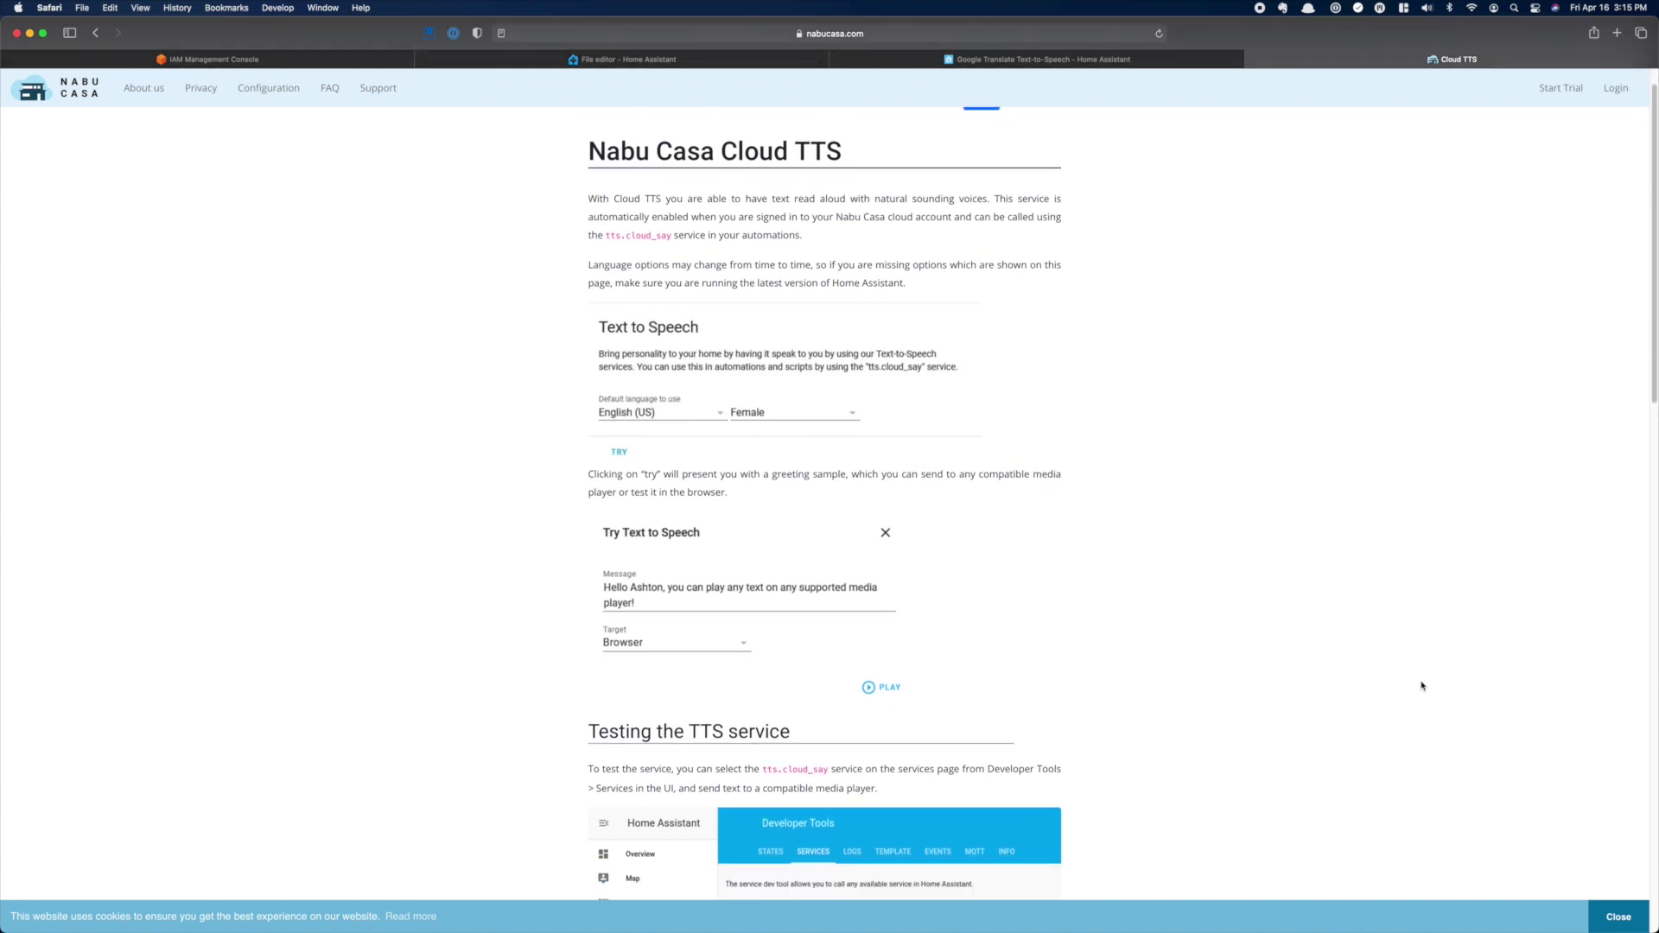
scroll(1422, 685, down, 3)
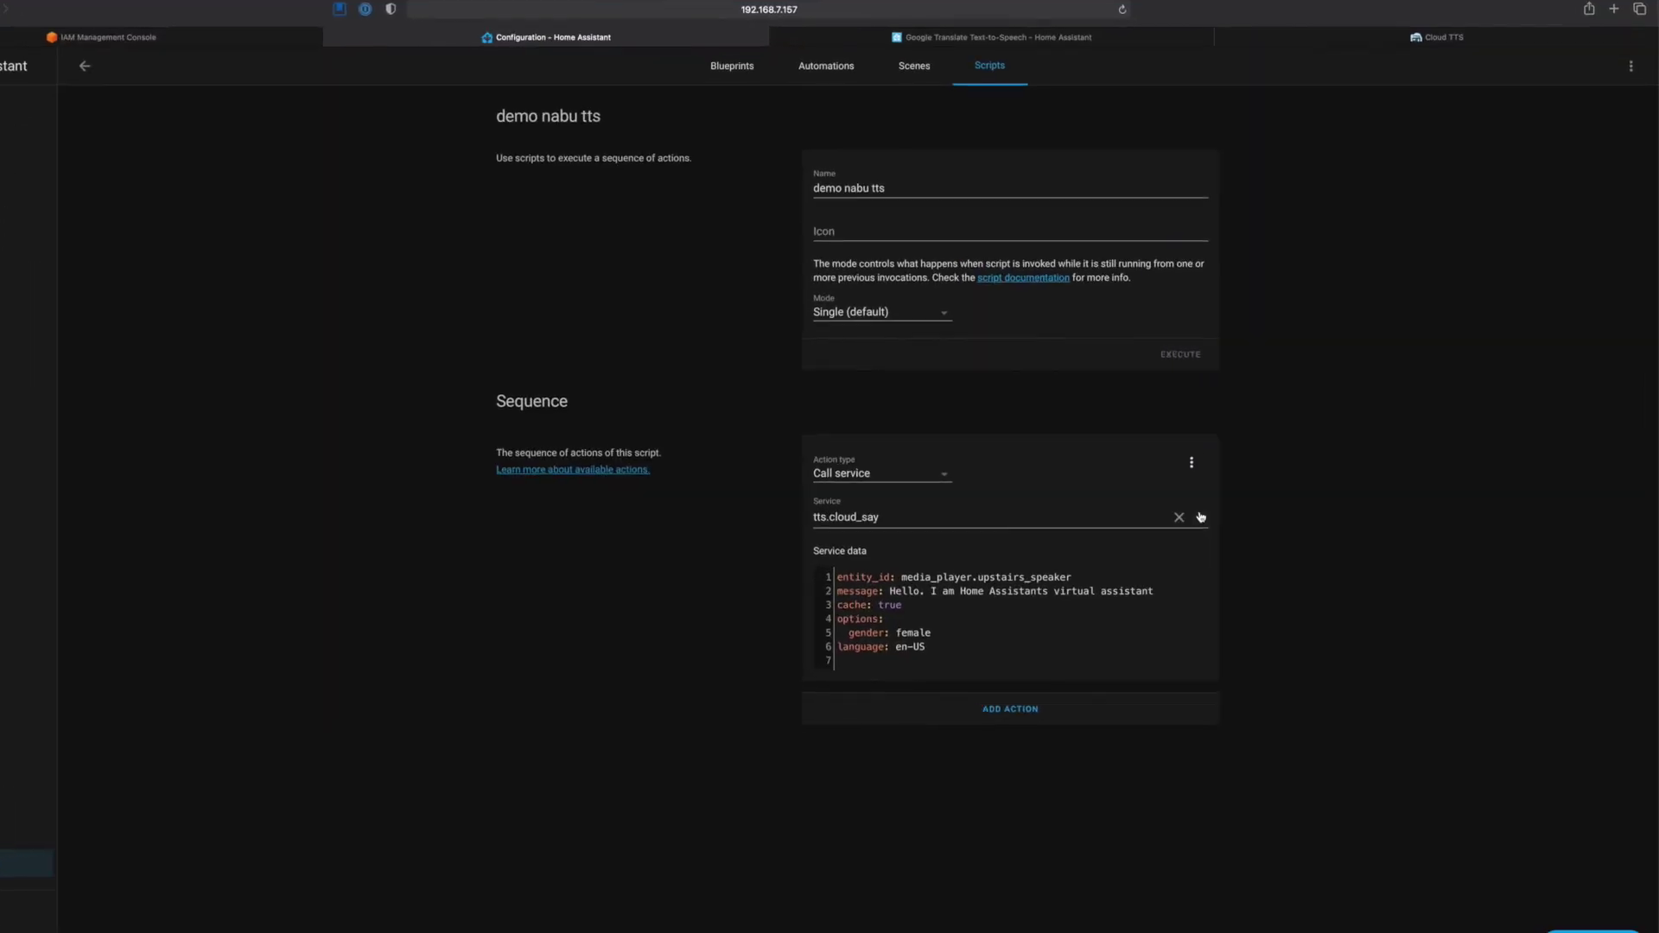
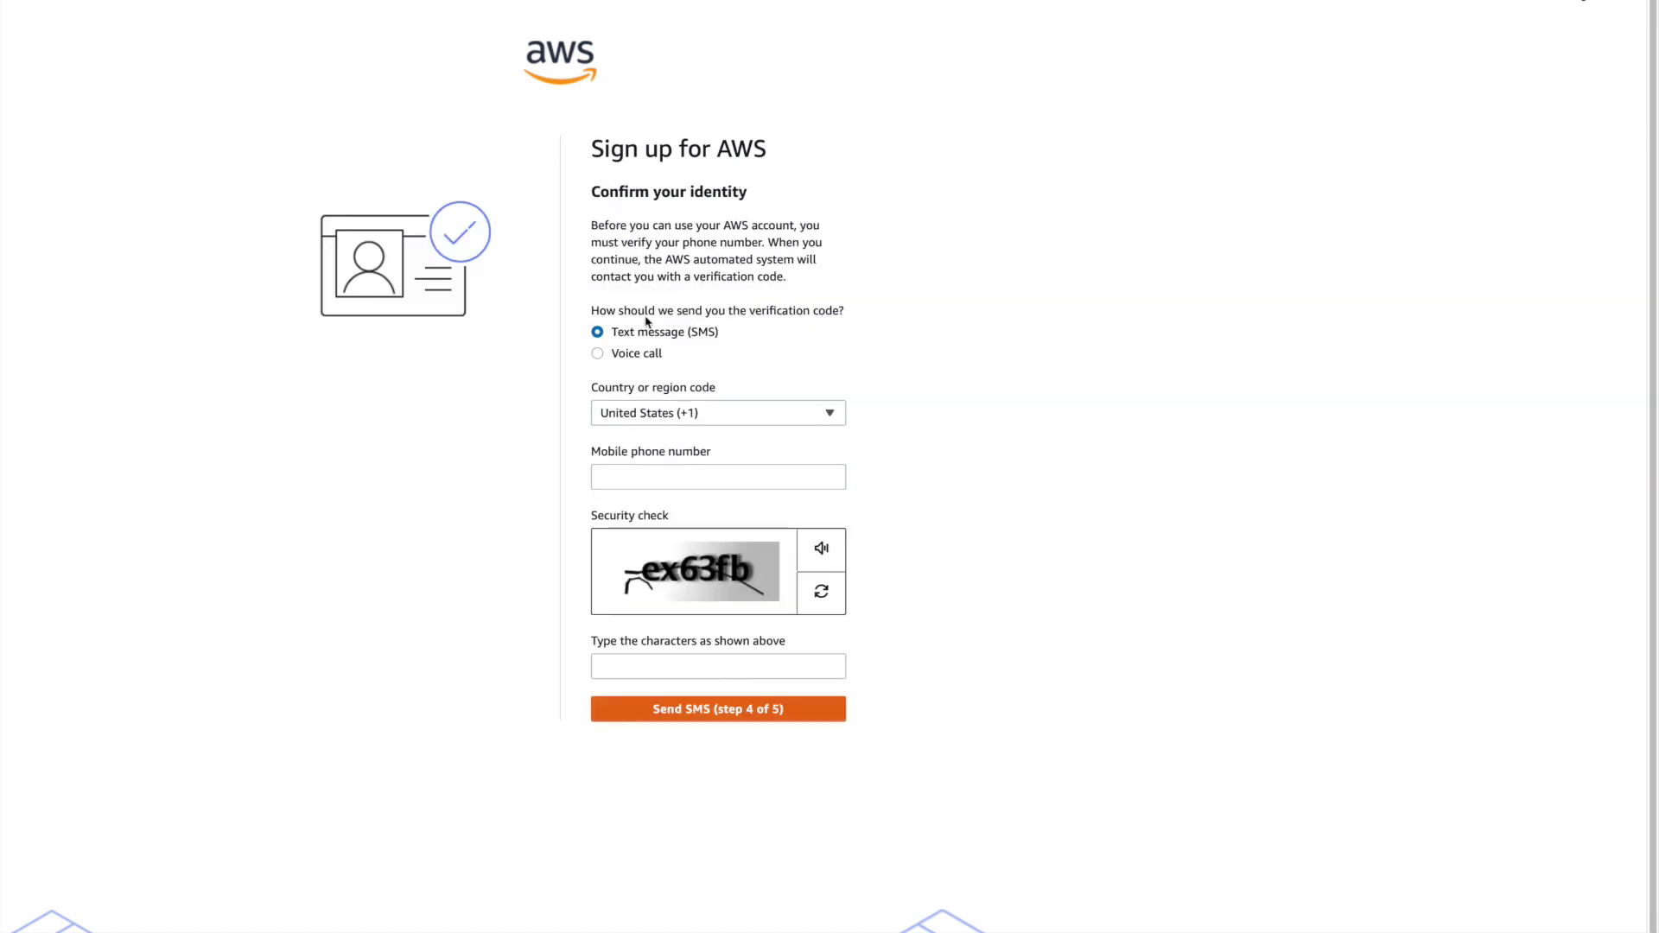
Complete the AWS sign-up with the free Basic support plan and sign in to the AWS Management Console with the account e-mail
click(662, 470)
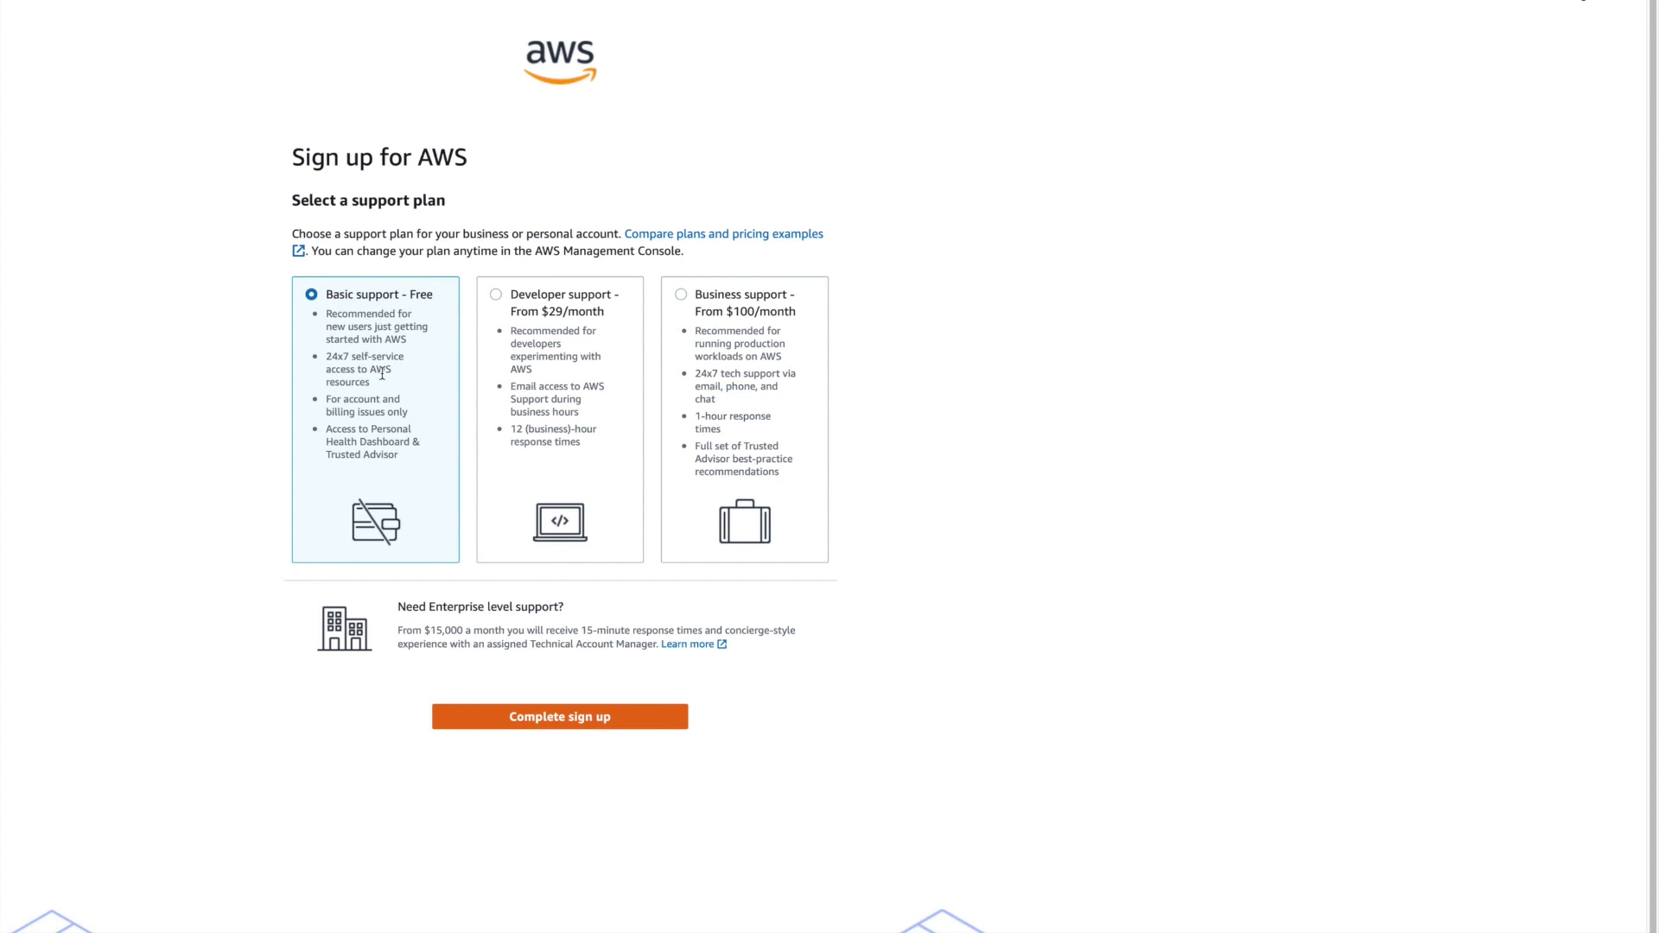
click(562, 723)
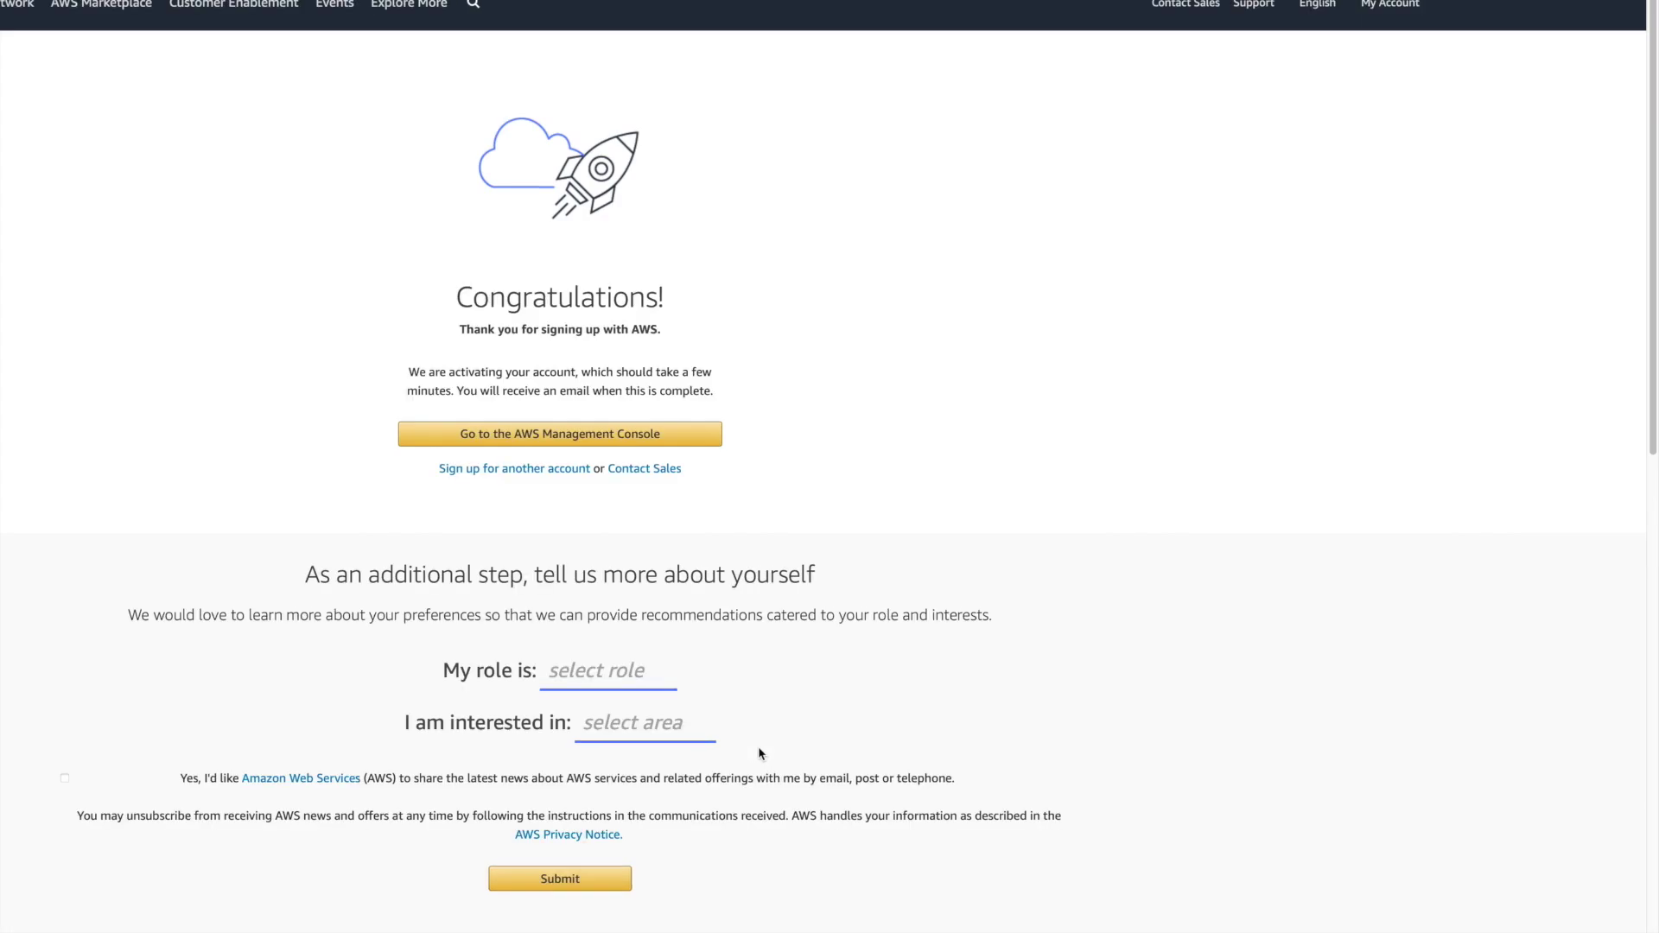
click(556, 433)
text(thejeffreystone)
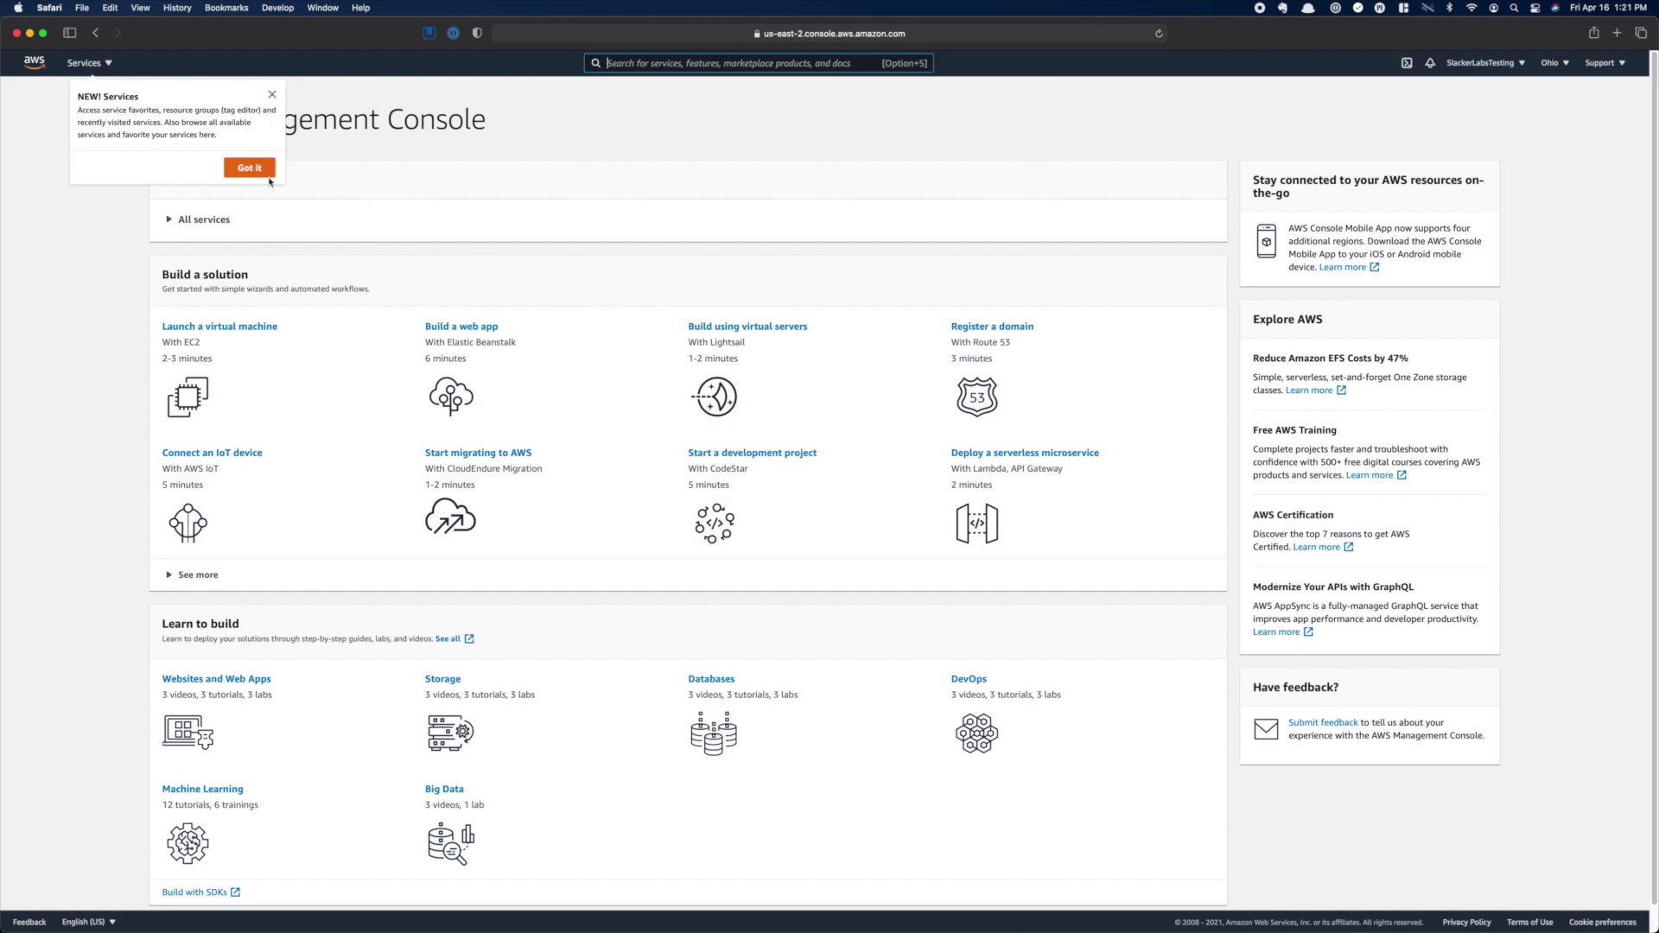
click(269, 177)
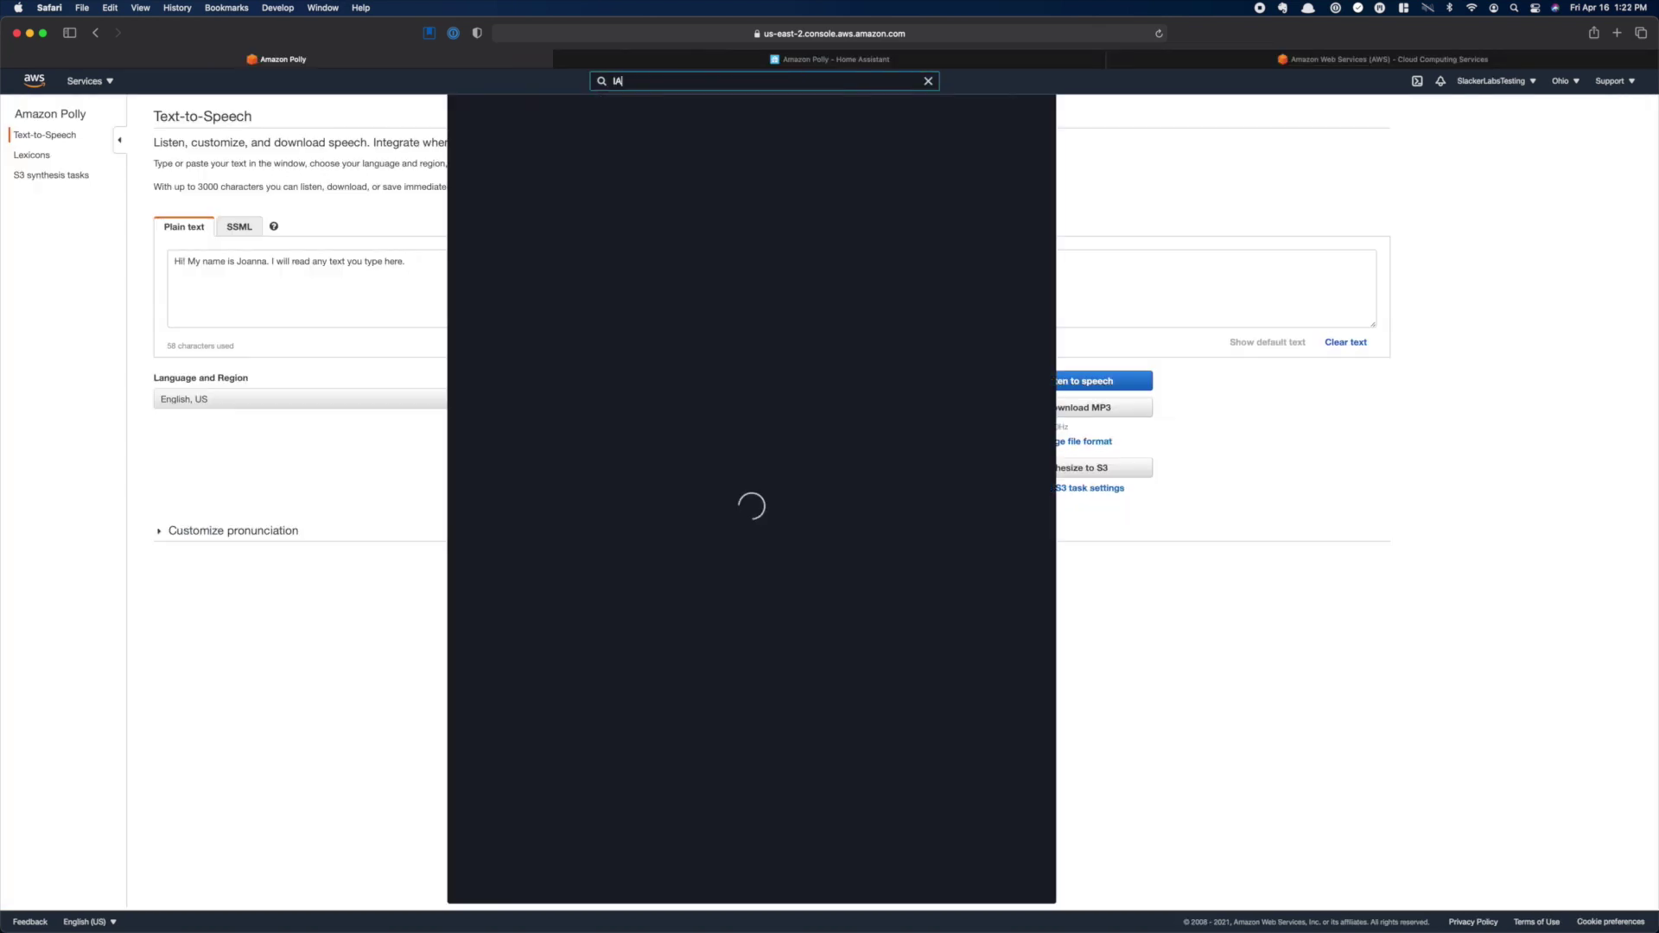
Find the IAM service and add a user named hasstts with programmatic access
text(M)
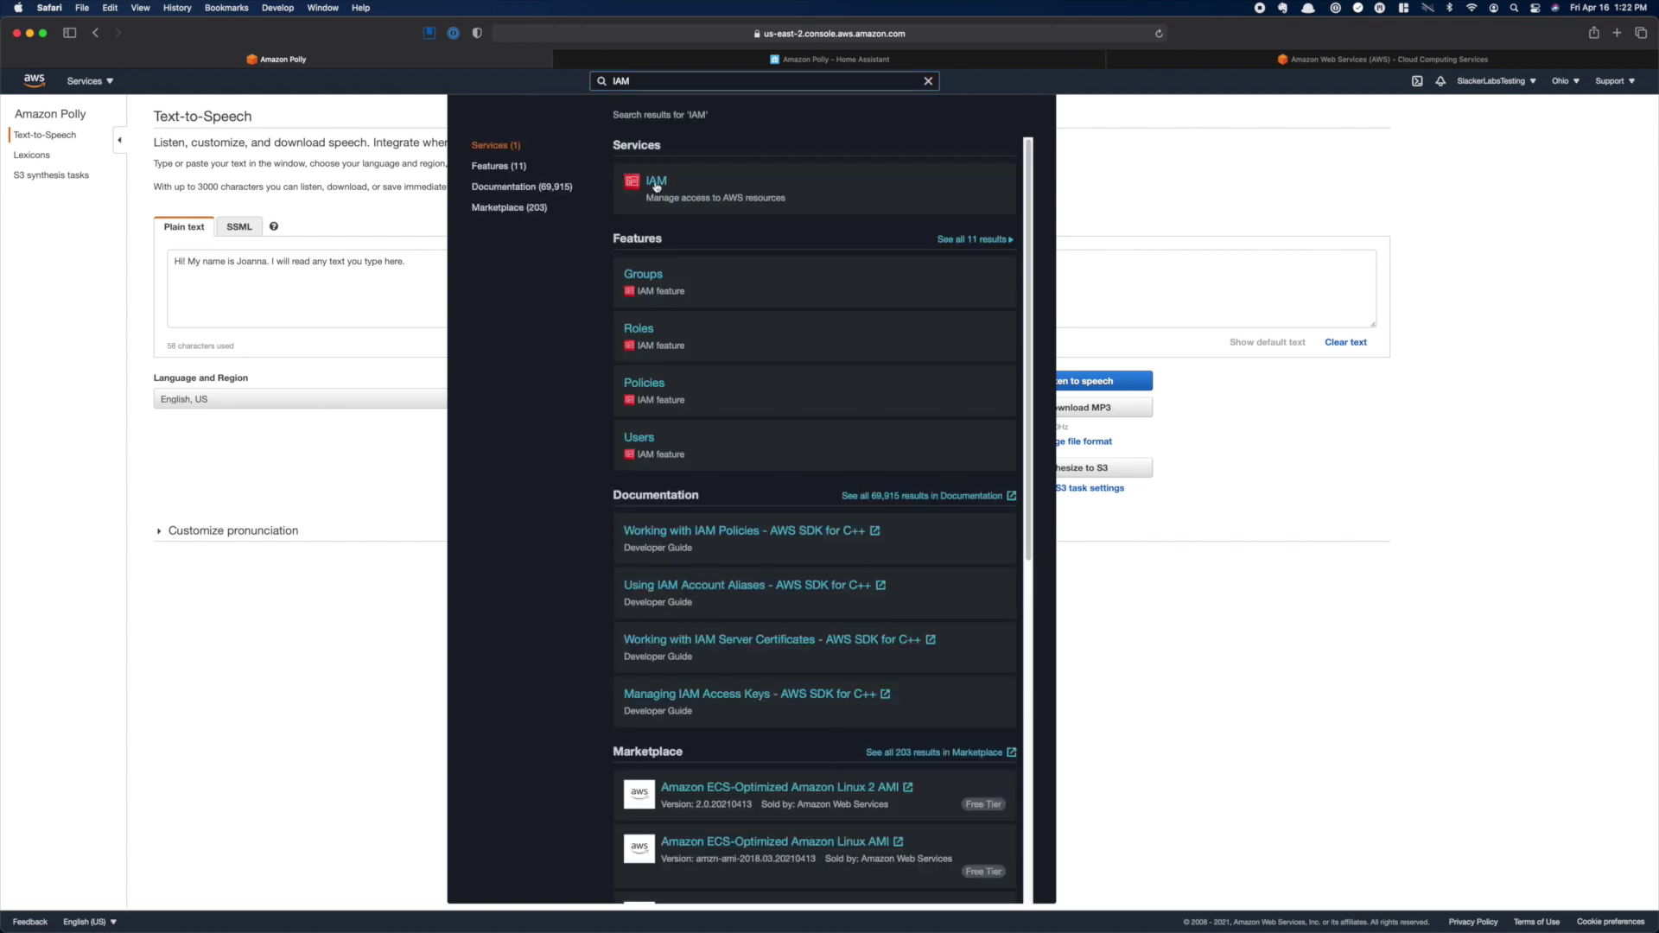
click(656, 183)
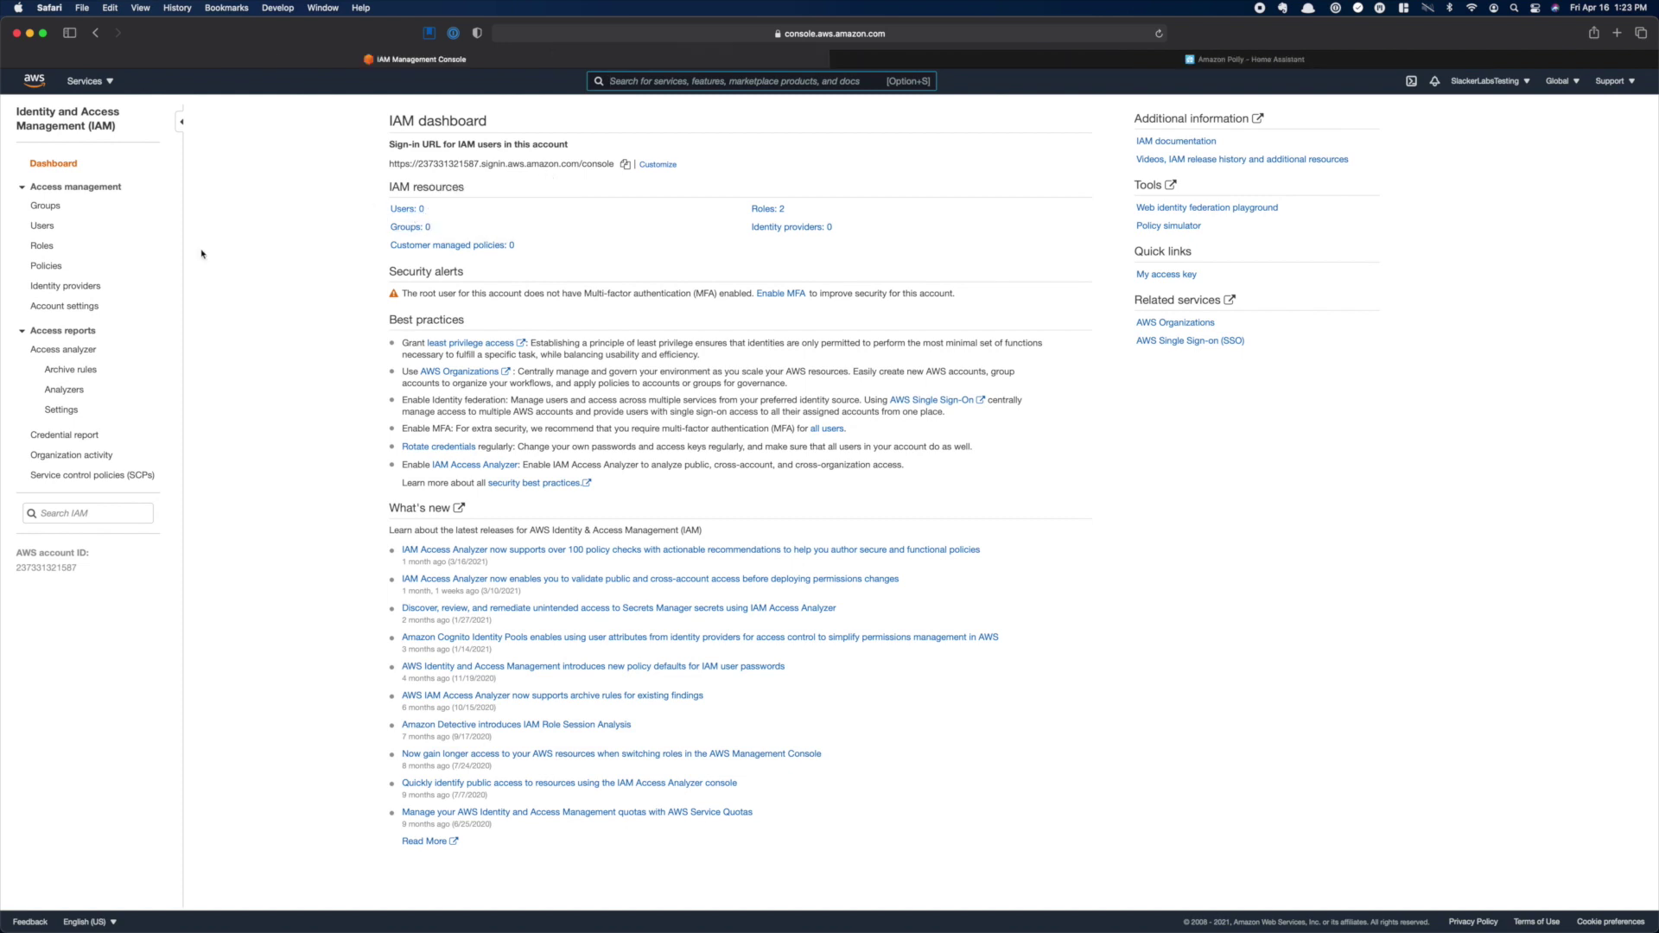
click(48, 226)
click(224, 114)
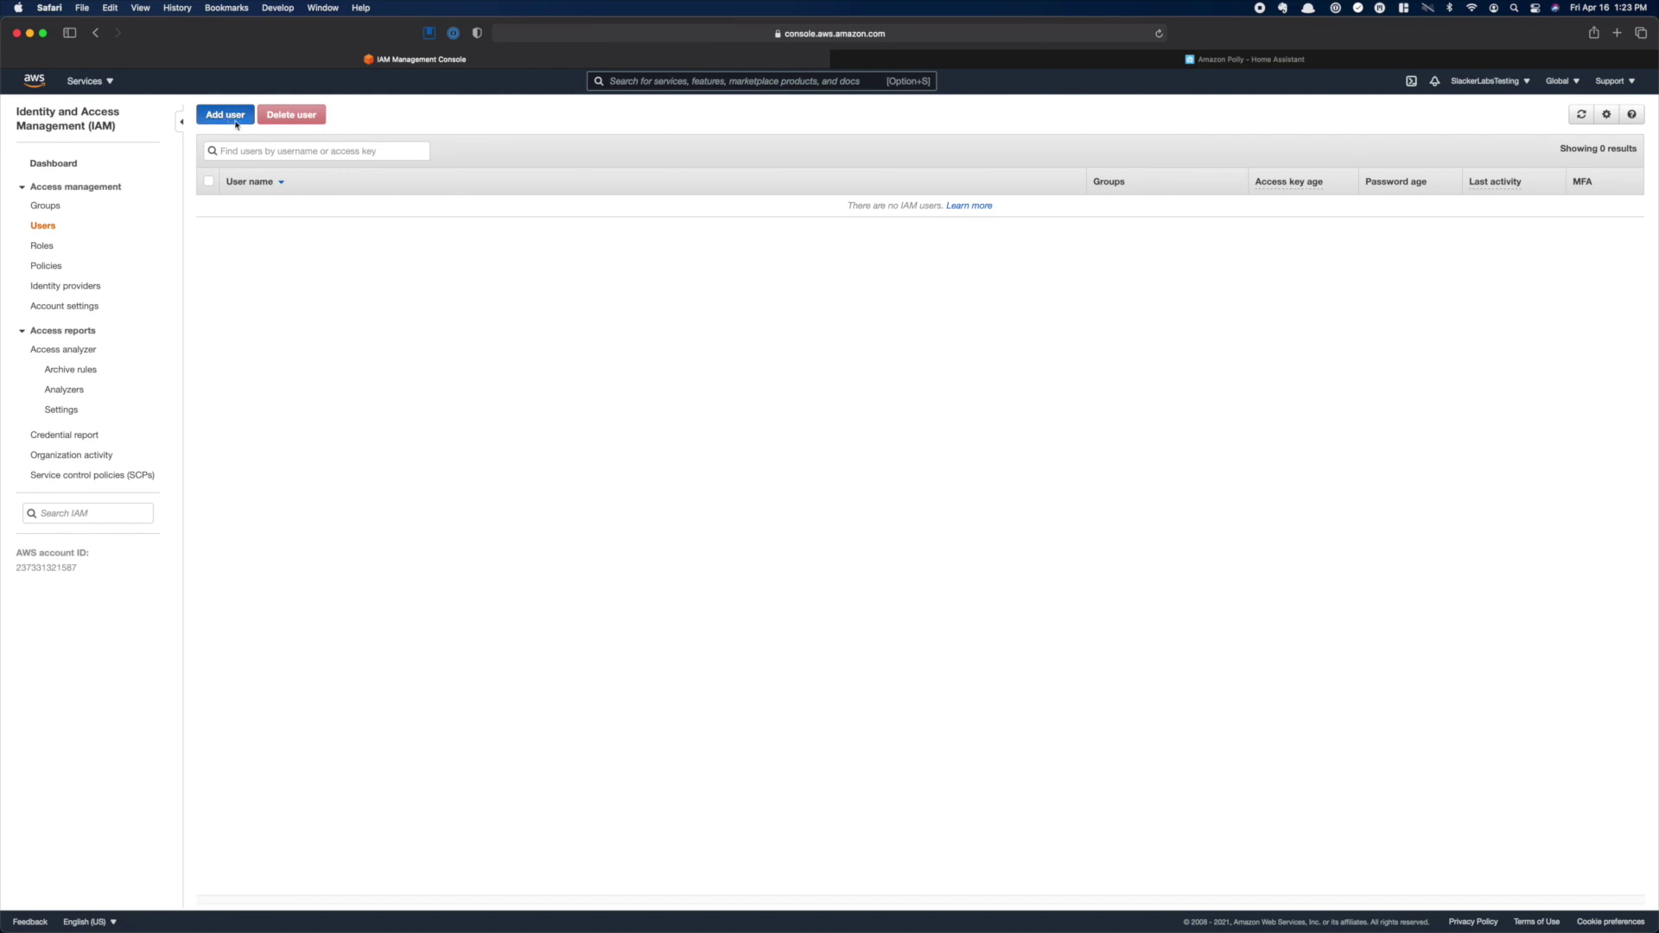
text(hasstts)
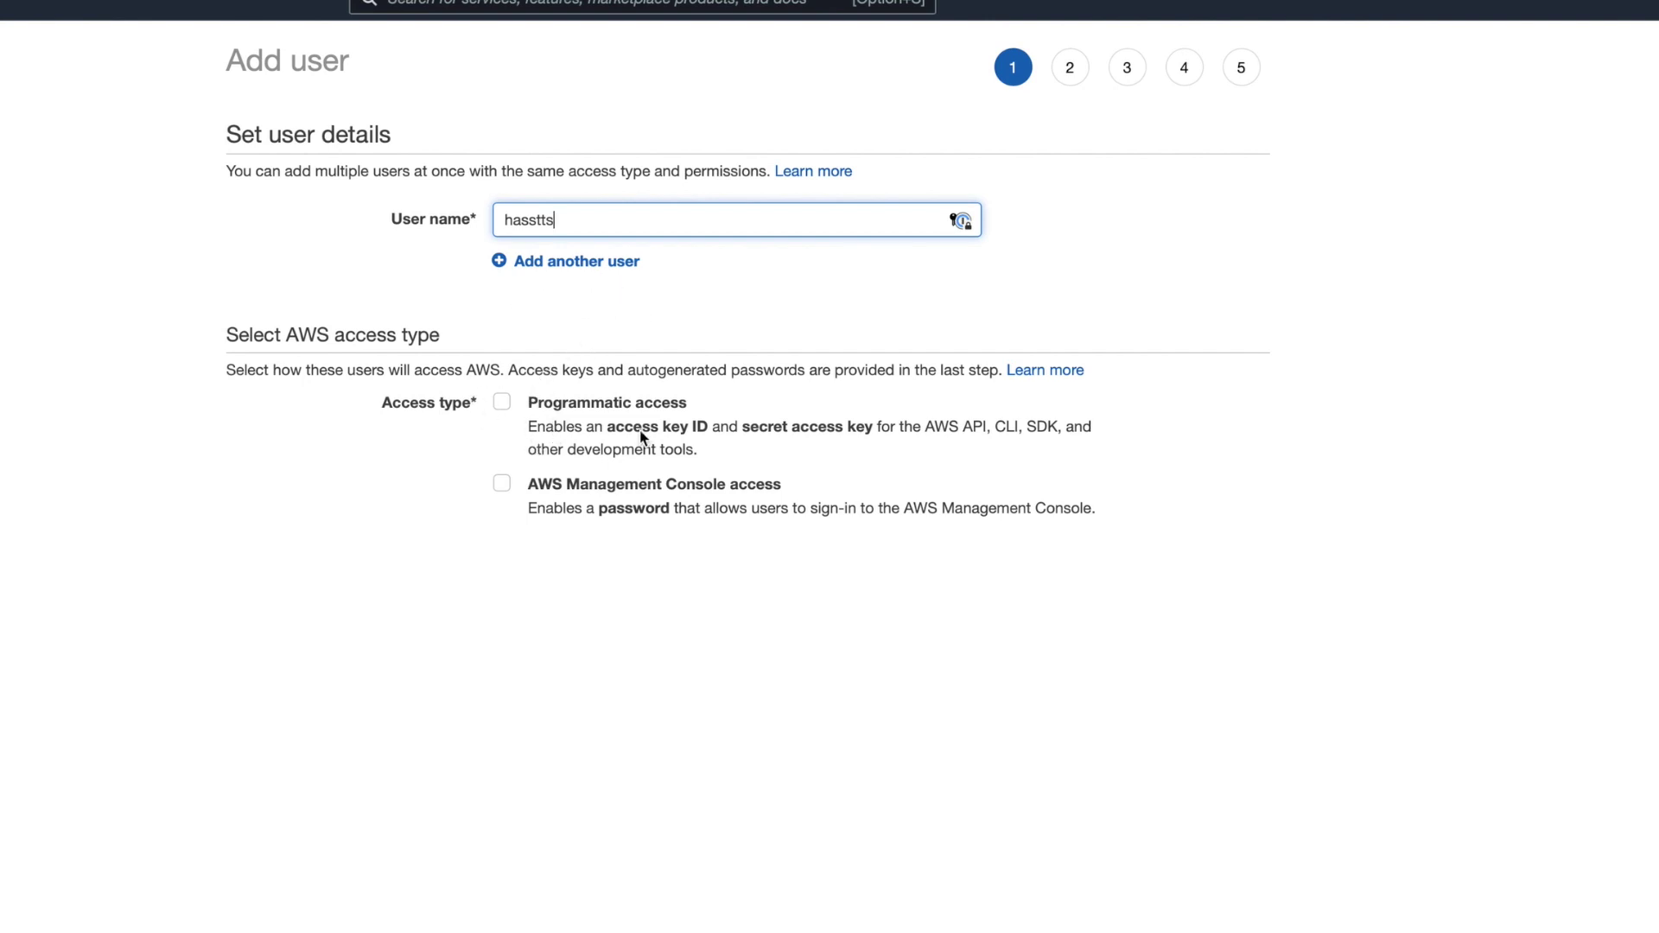
click(502, 402)
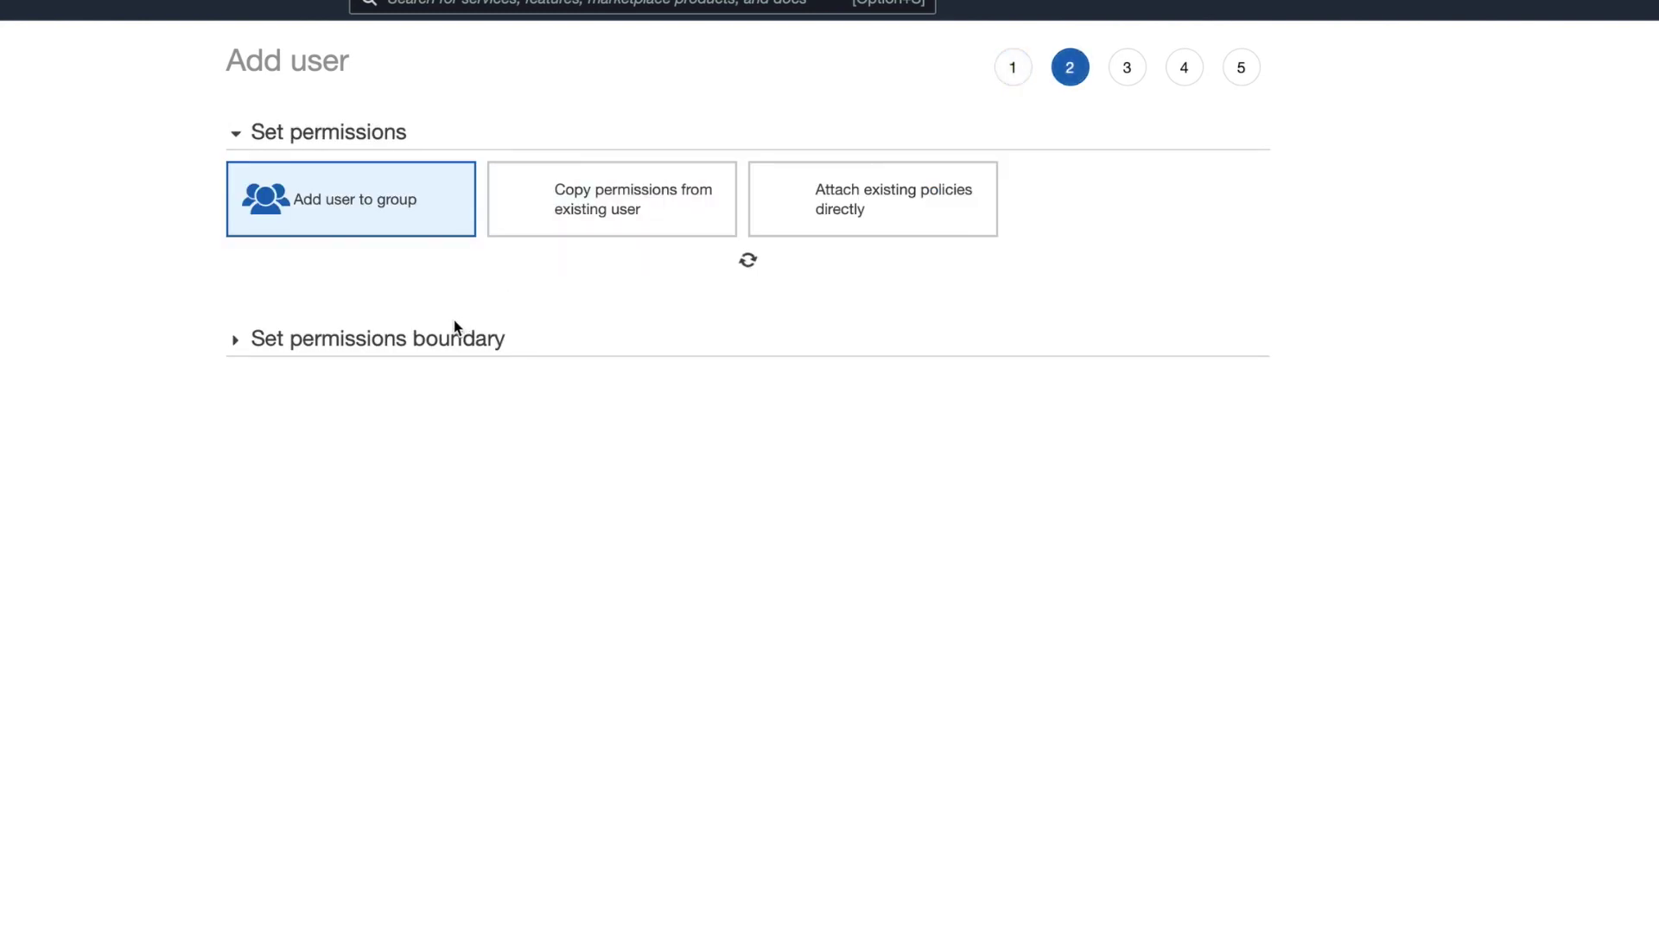
Attach an existing policy directly to the hasstts user, choosing the first policy matching "polly"
click(885, 210)
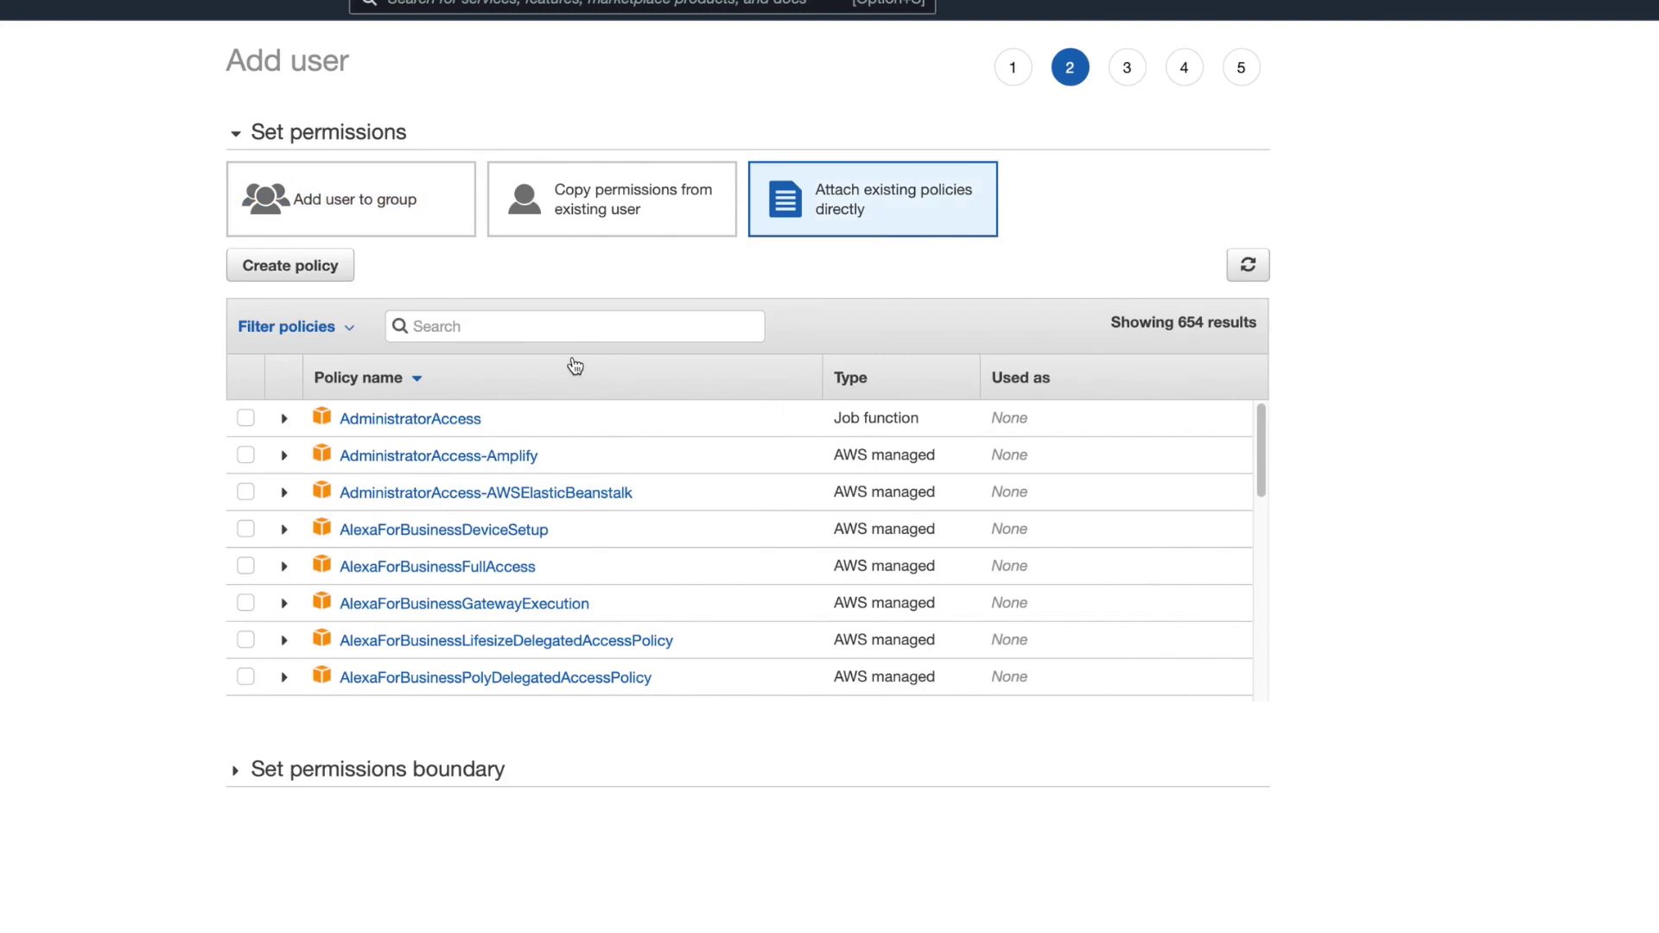
text(polly)
click(245, 418)
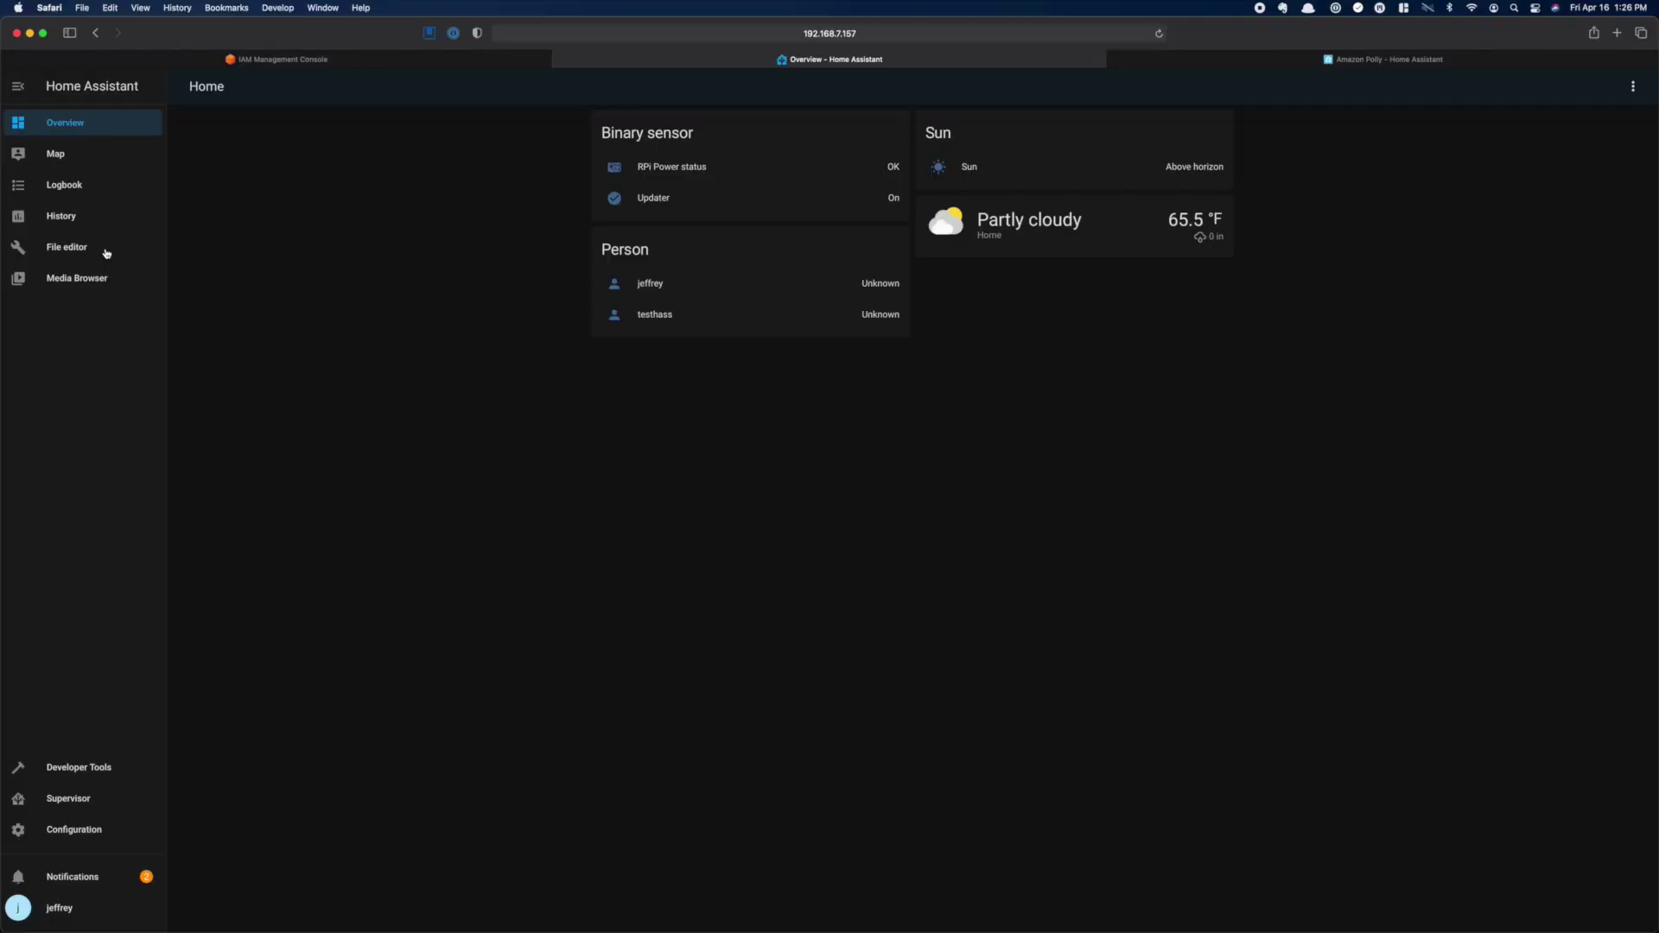
Switch to Home Assistant's configuration.yaml and paste the hasstts user's access key ID as aws_access_key_id under amazon_polly
click(62, 249)
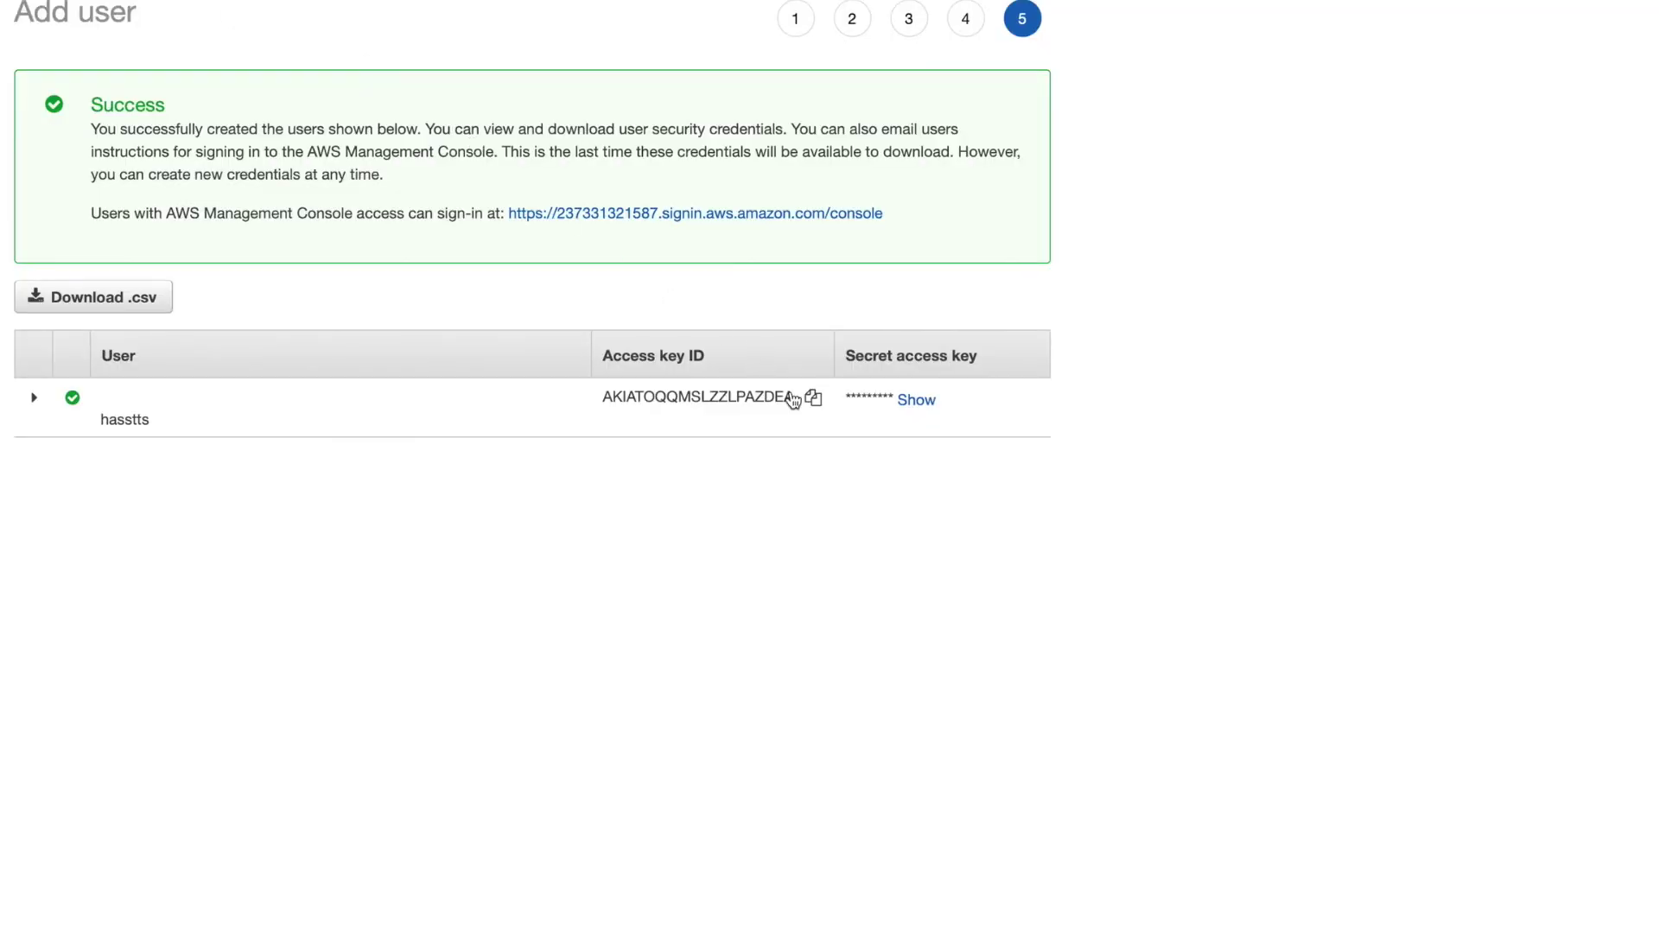
click(812, 397)
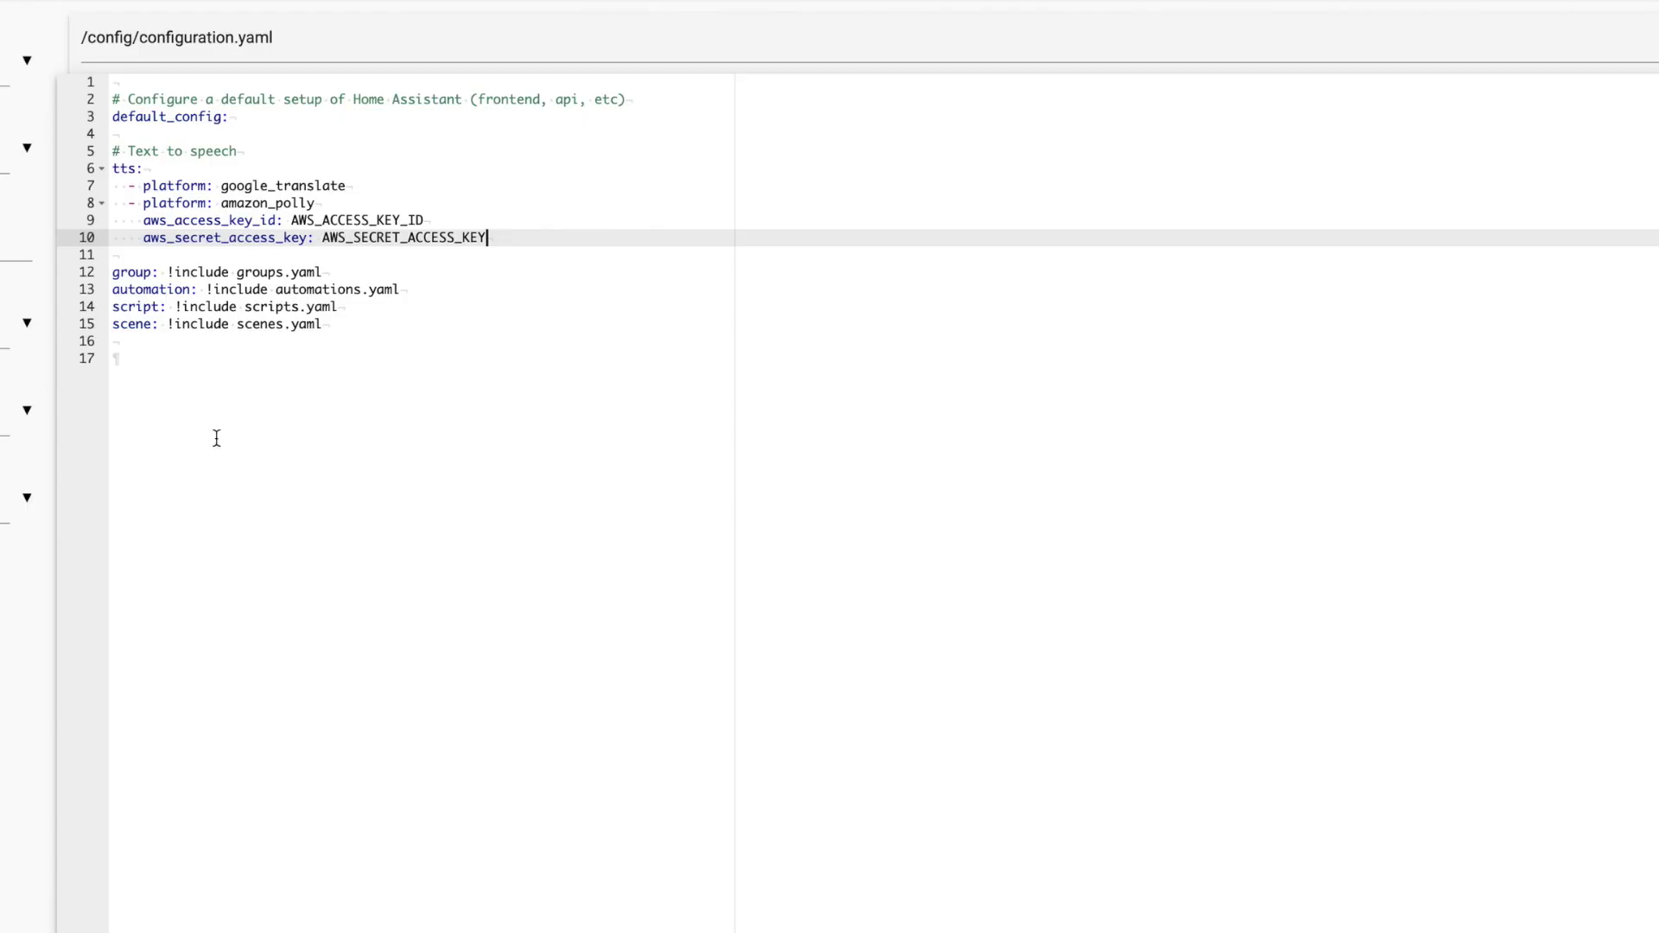
drag(290, 221, 423, 218)
key(super+v)
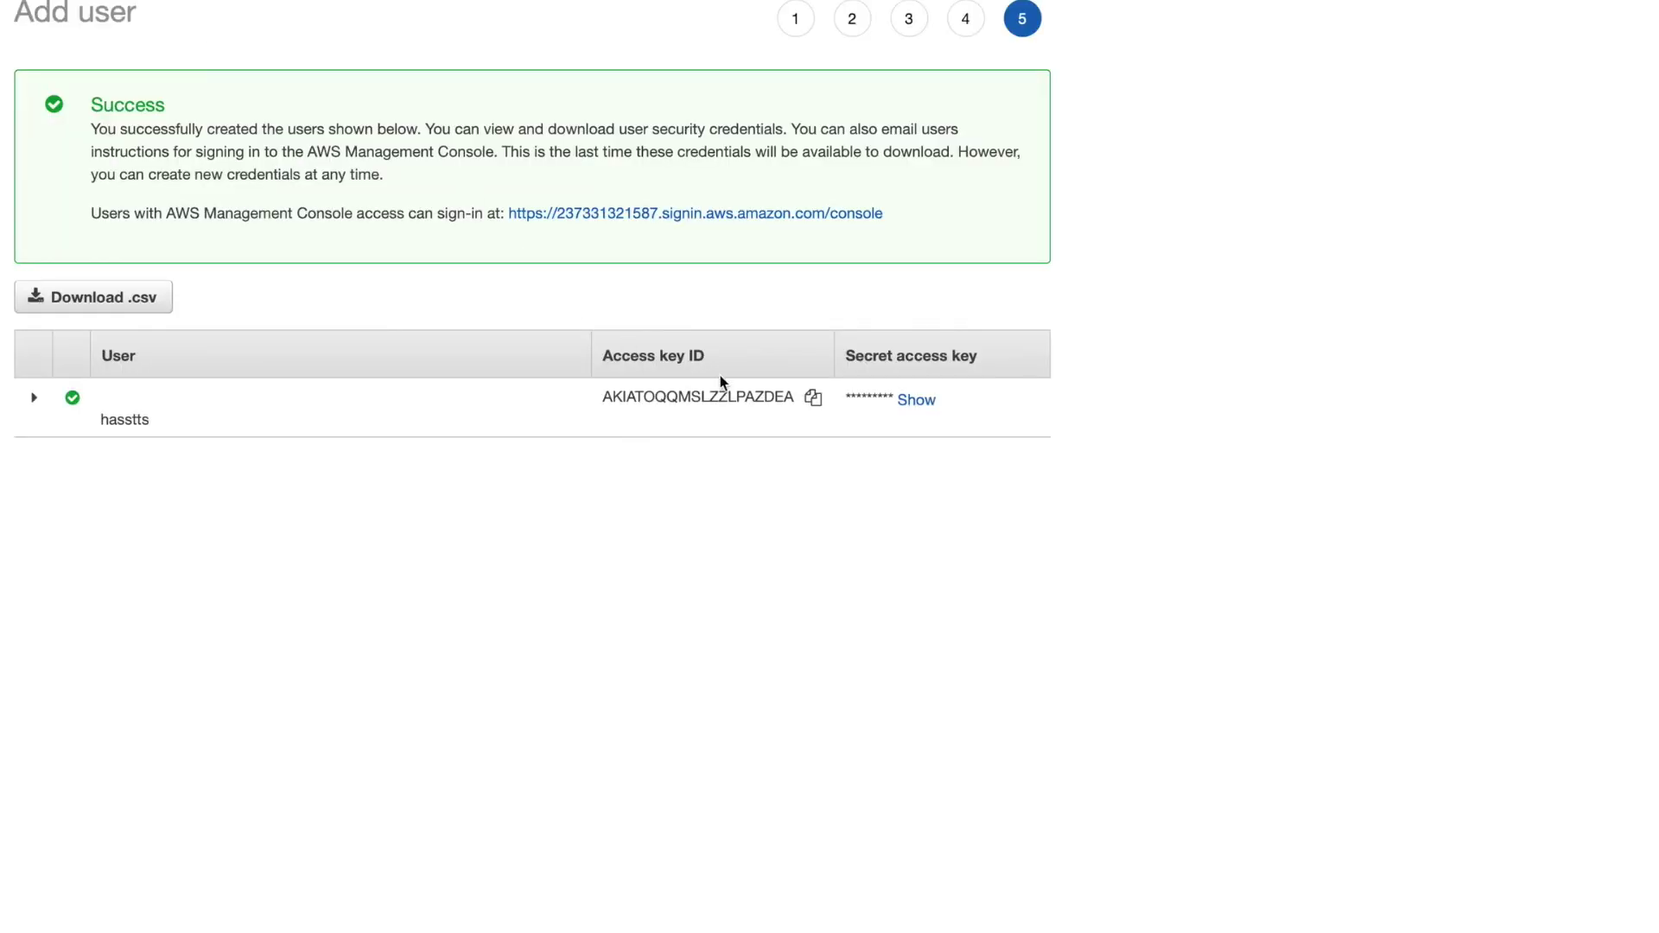
Reveal the hasstts user's secret access key, paste it as aws_secret_access_key in configuration.yaml, and save the file
click(914, 401)
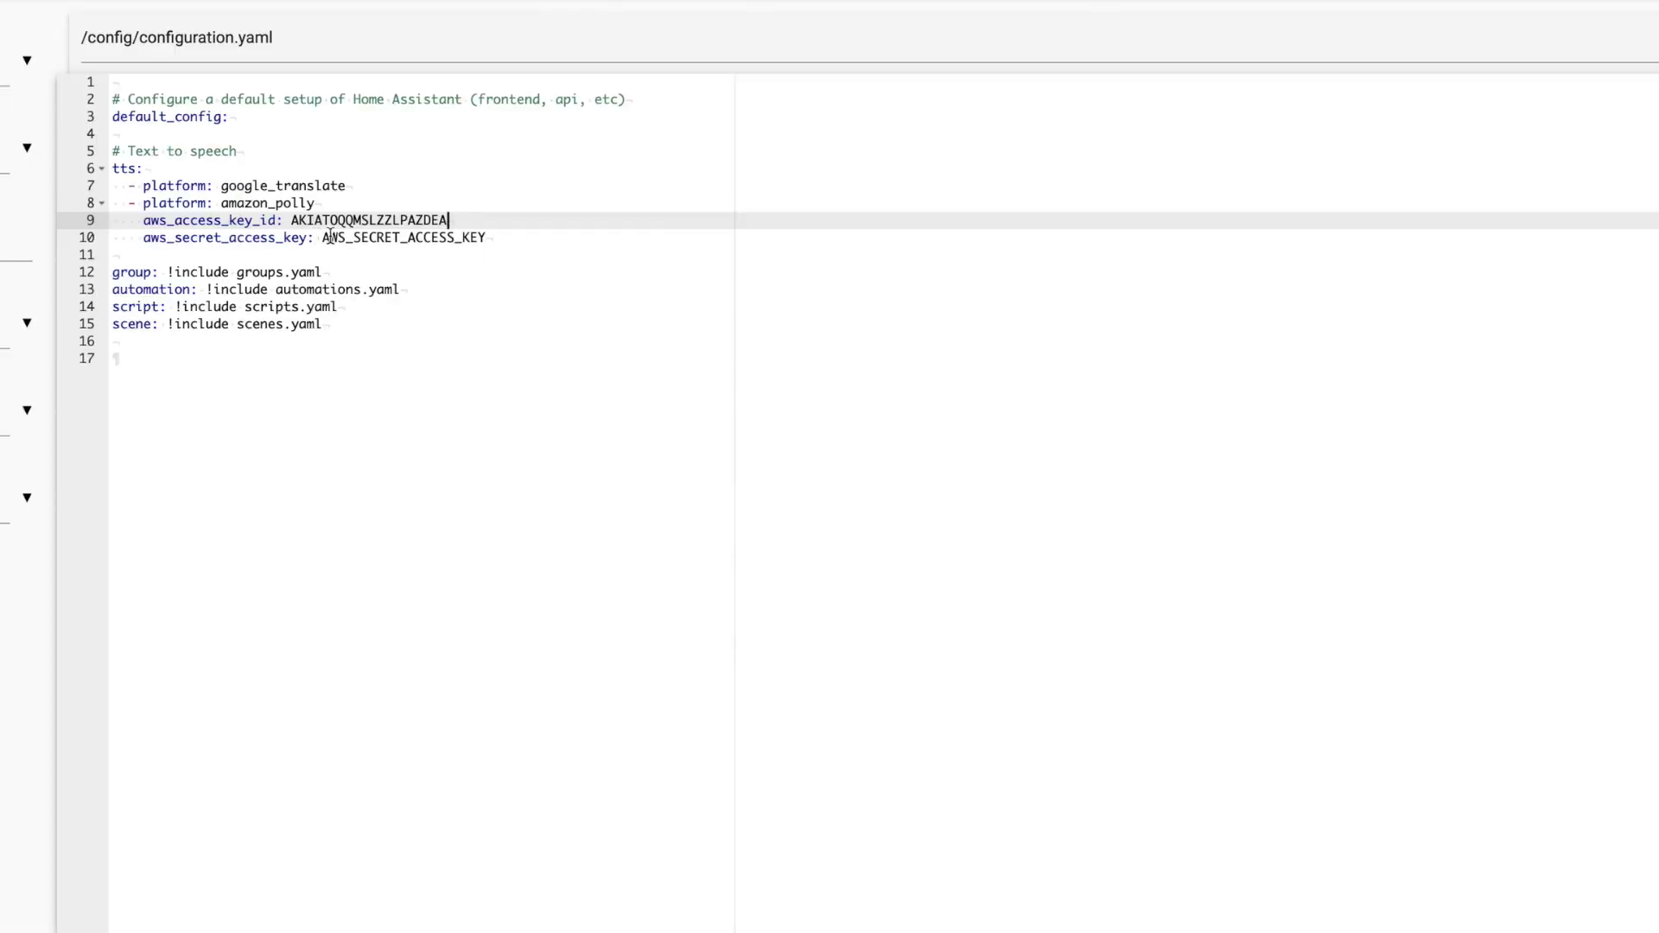
drag(325, 236, 488, 238)
key(ctrl+v)
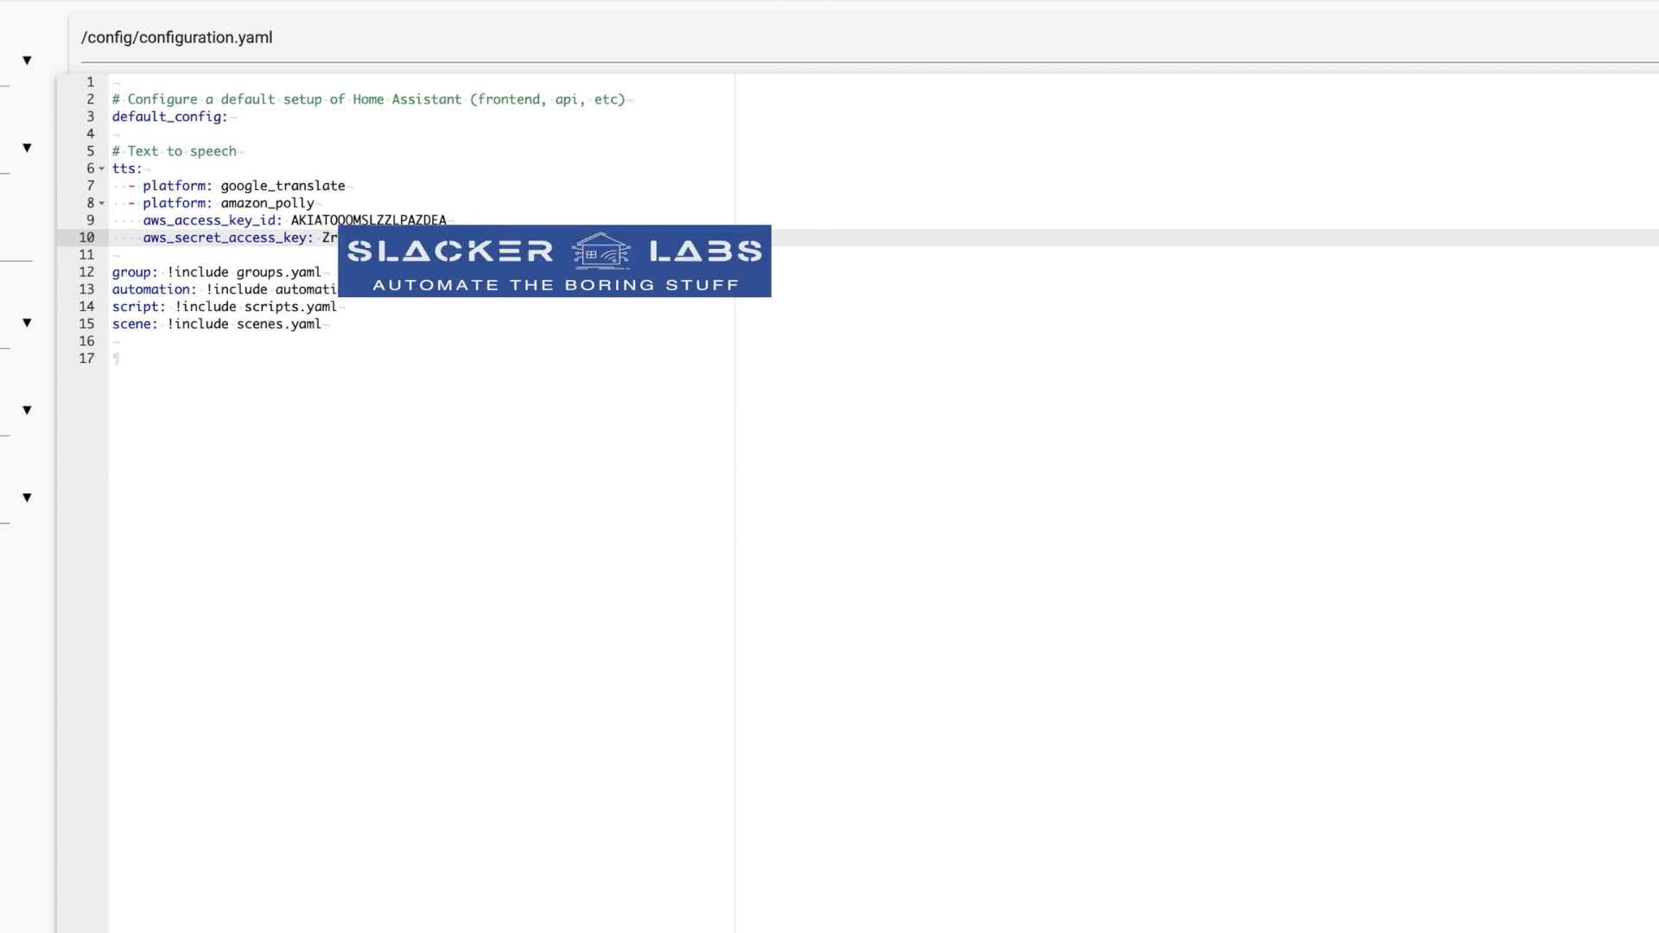
key(ctrl+s)
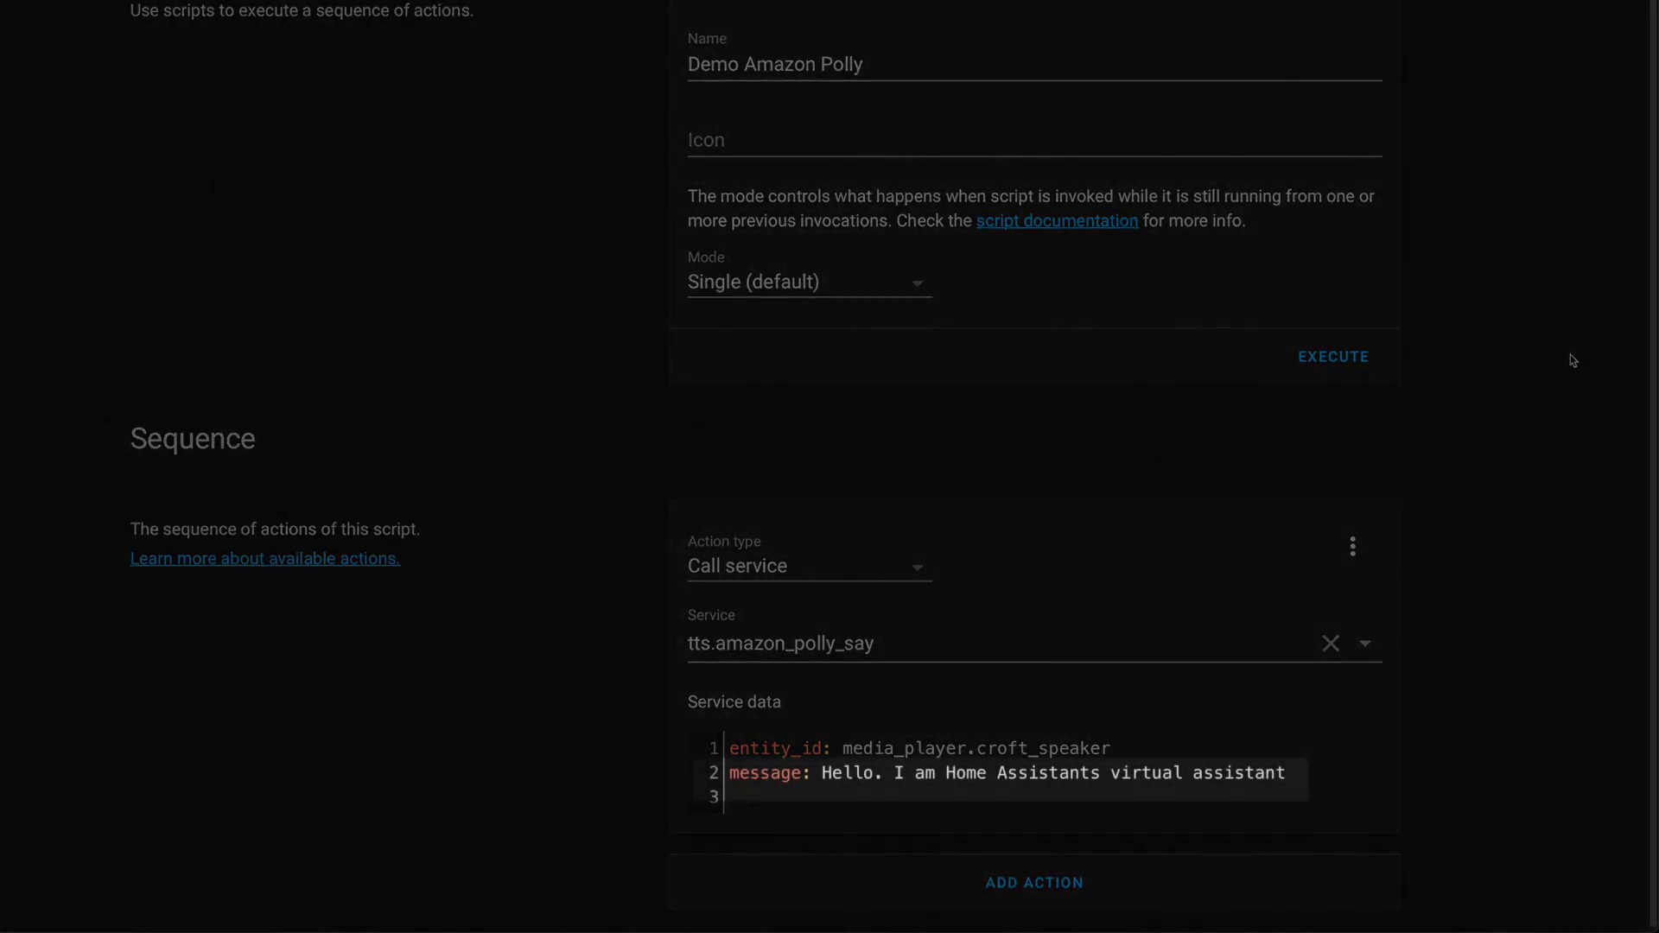
Run the Demo Amazon Polly script, which calls tts.amazon_polly_say on media_player.croft_speaker
click(1360, 360)
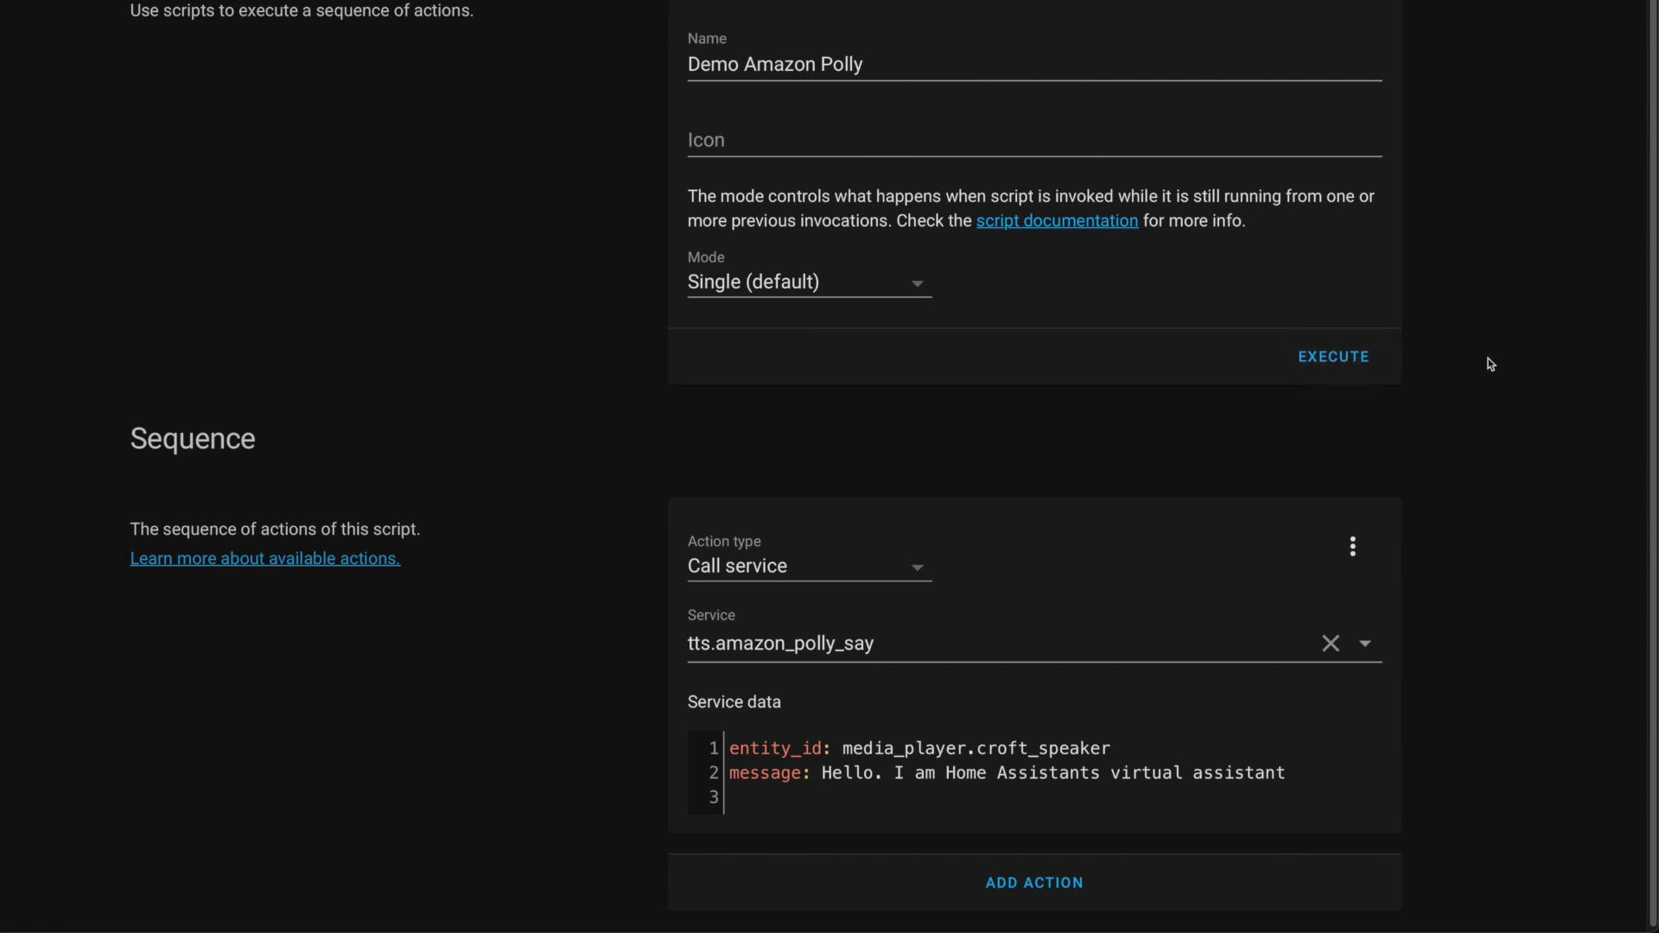